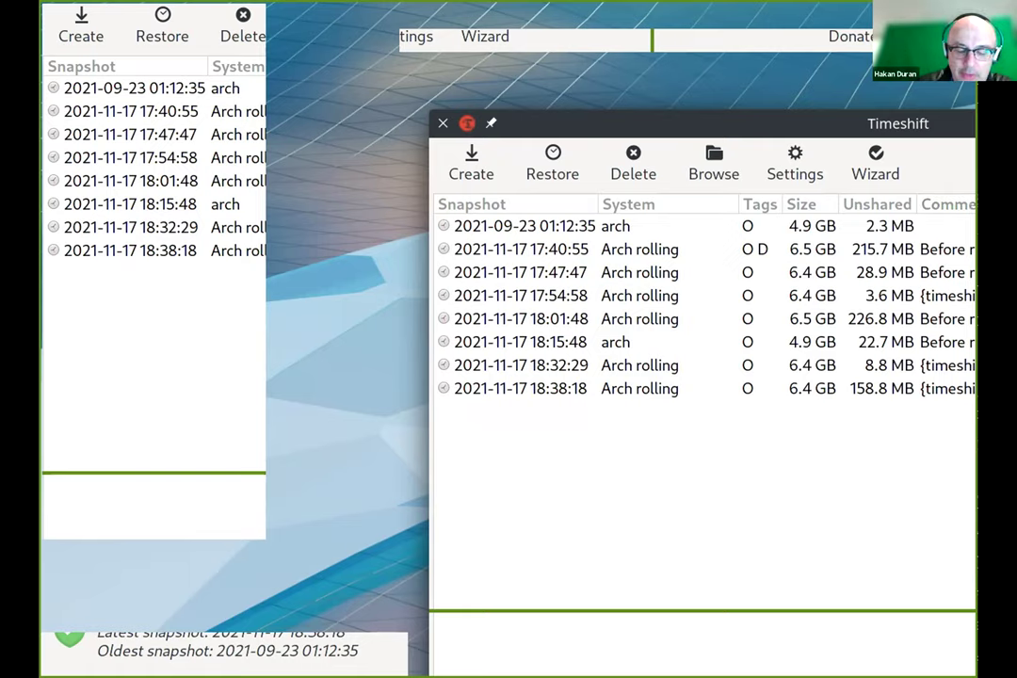
drag(659, 124, 609, 141)
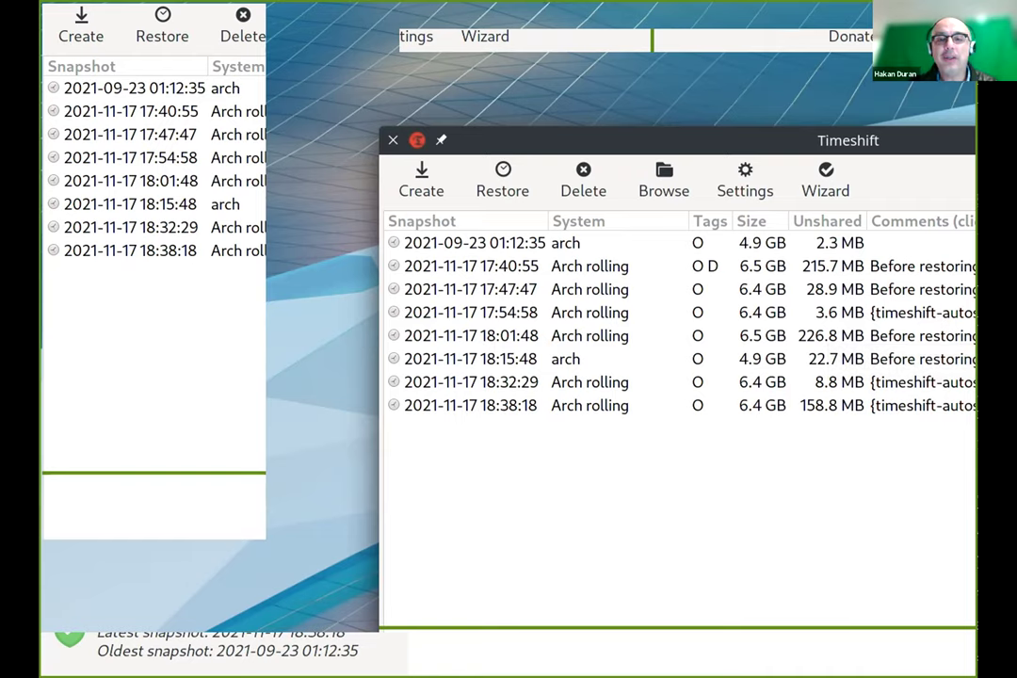
click(815, 182)
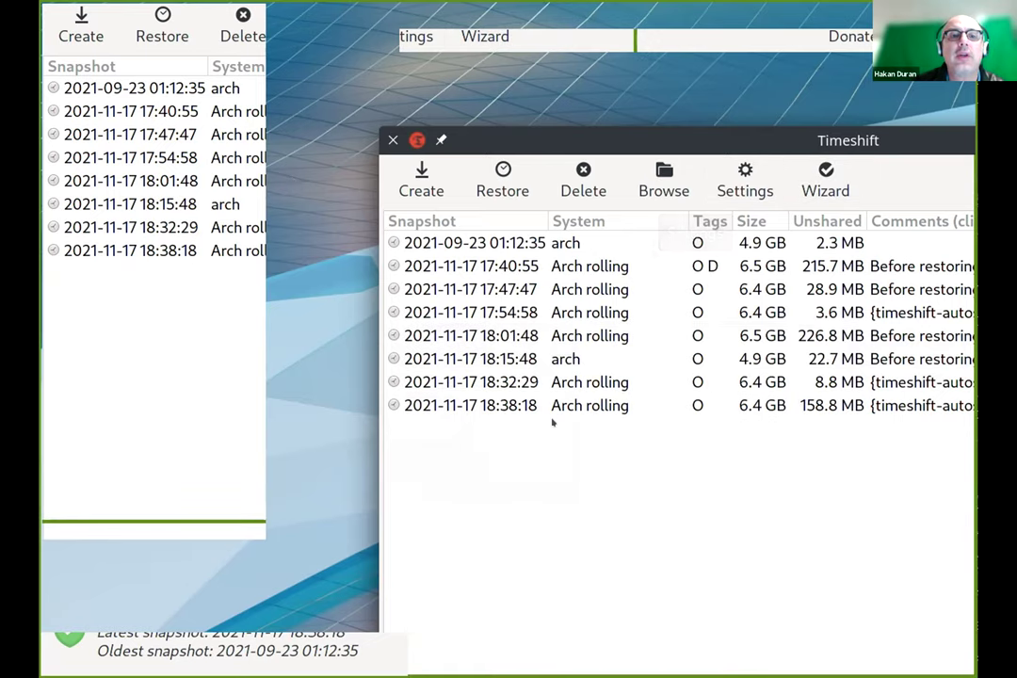
click(569, 245)
key(Down)
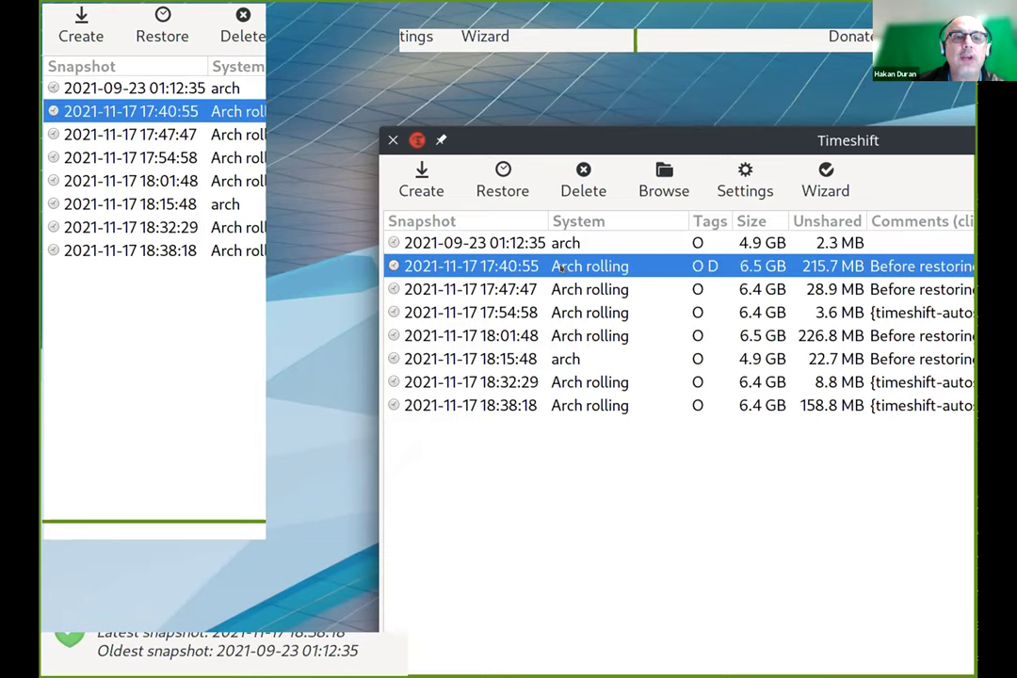
click(665, 173)
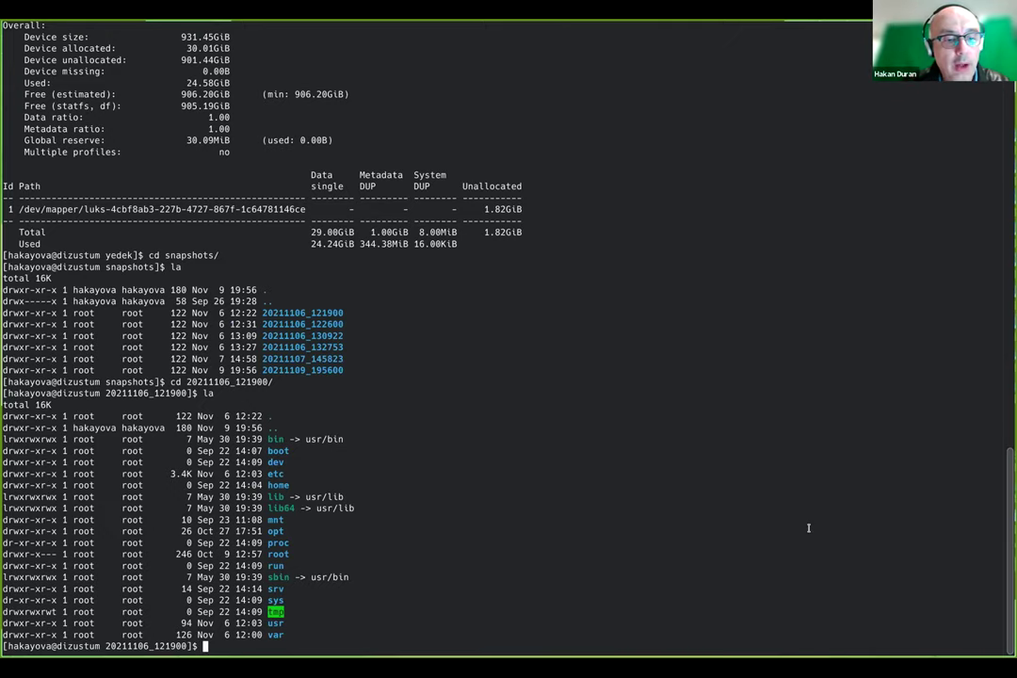
Step: Switch to the terminal, change to the home directory and list its contents with la
text(cd)
key(Return)
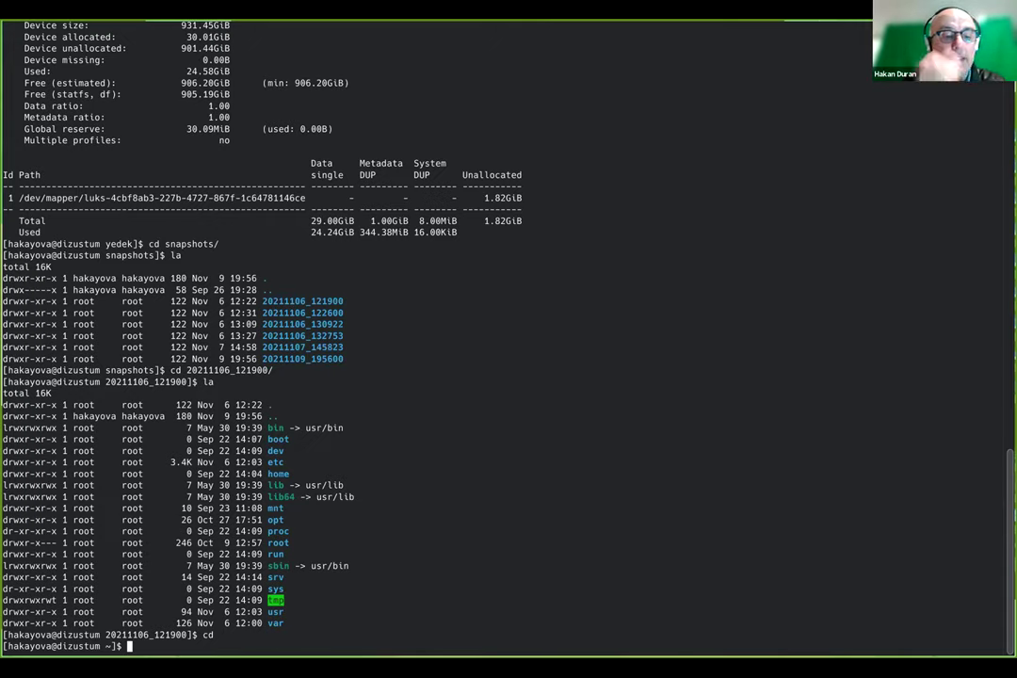
text(la)
key(Return)
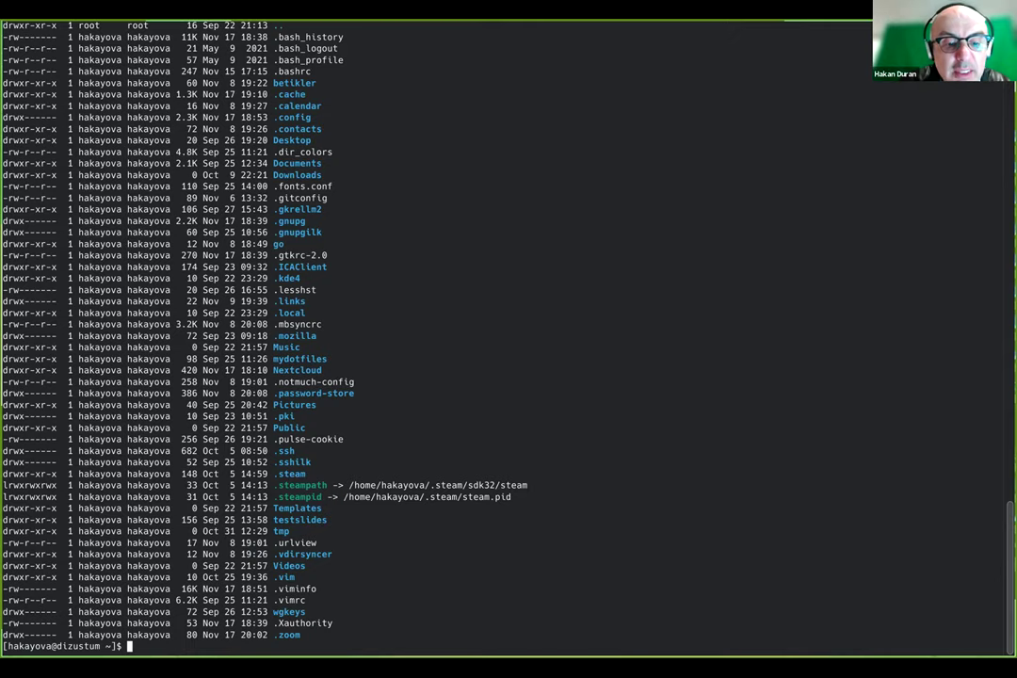
Step: Change to the root directory / and list its contents with la
text(la)
key(BackSpace)
key(BackSpace)
text(cd /)
key(Return)
text(l)
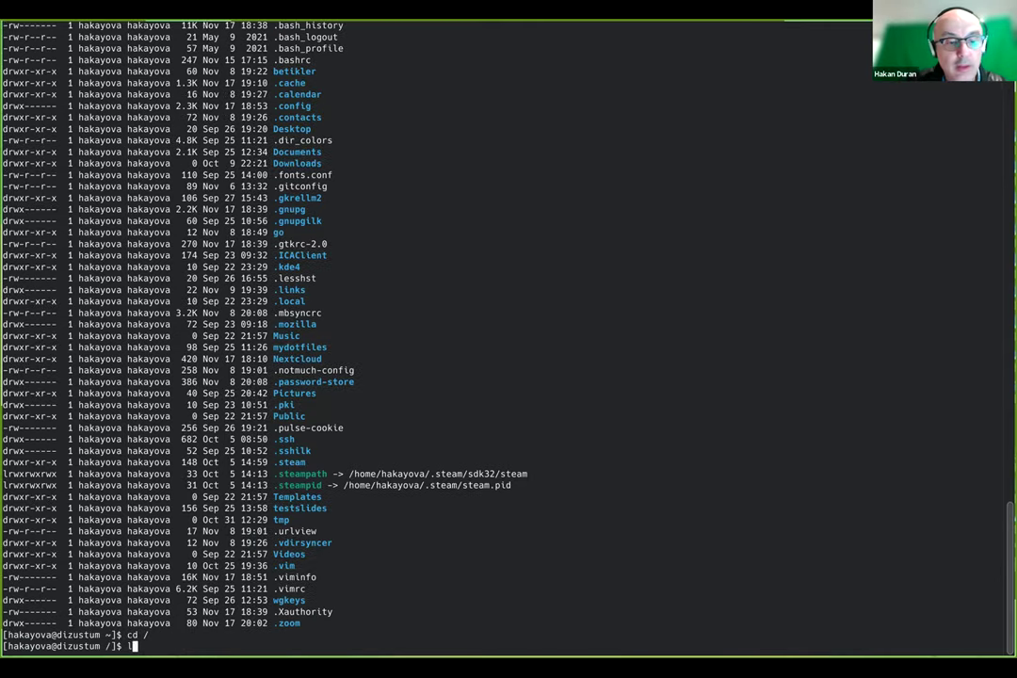
text(a)
key(Return)
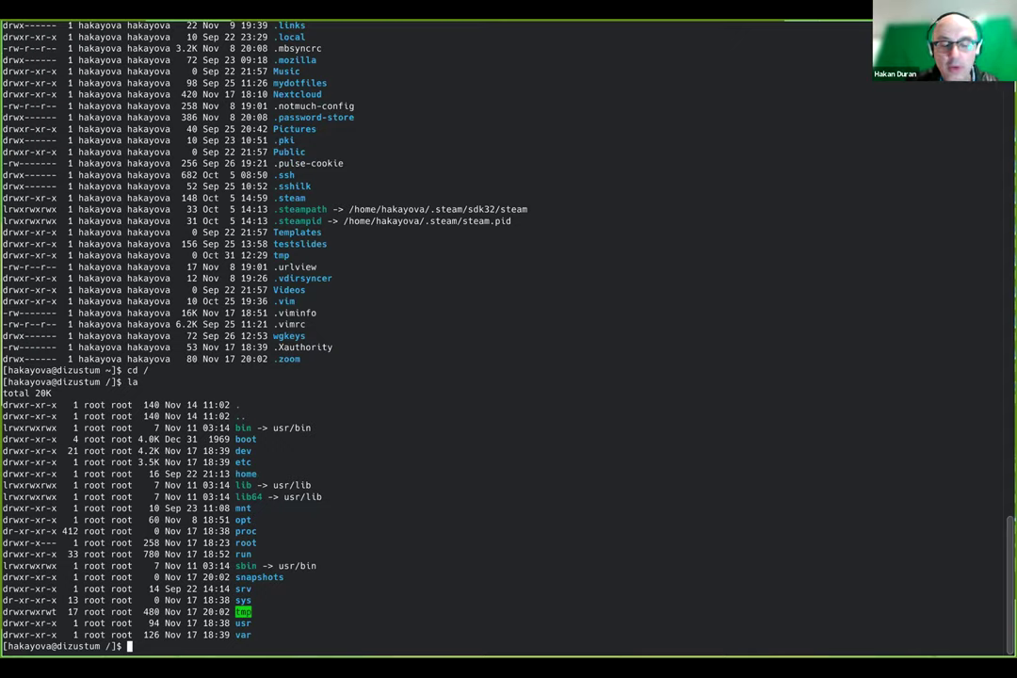
text(sudo)
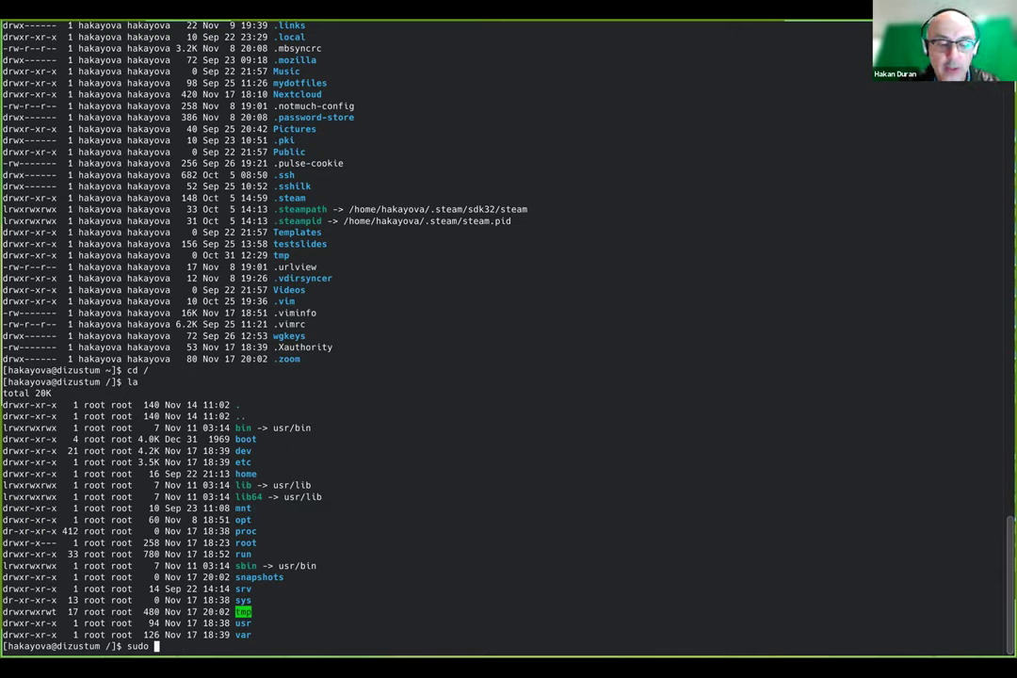
text(btrf)
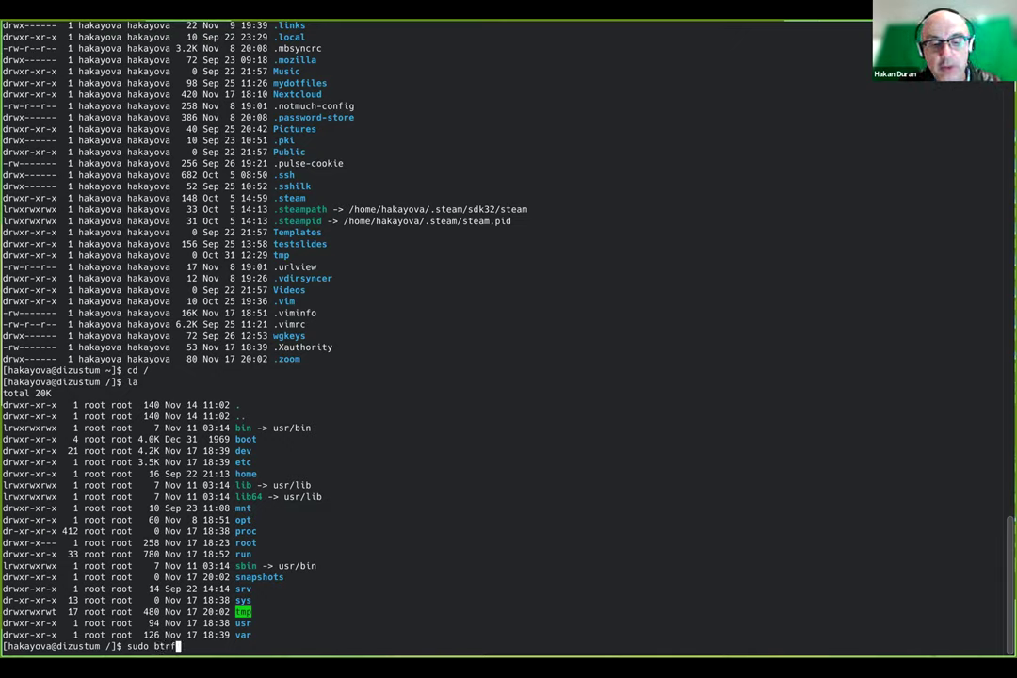
text(s subvolume snapshot )
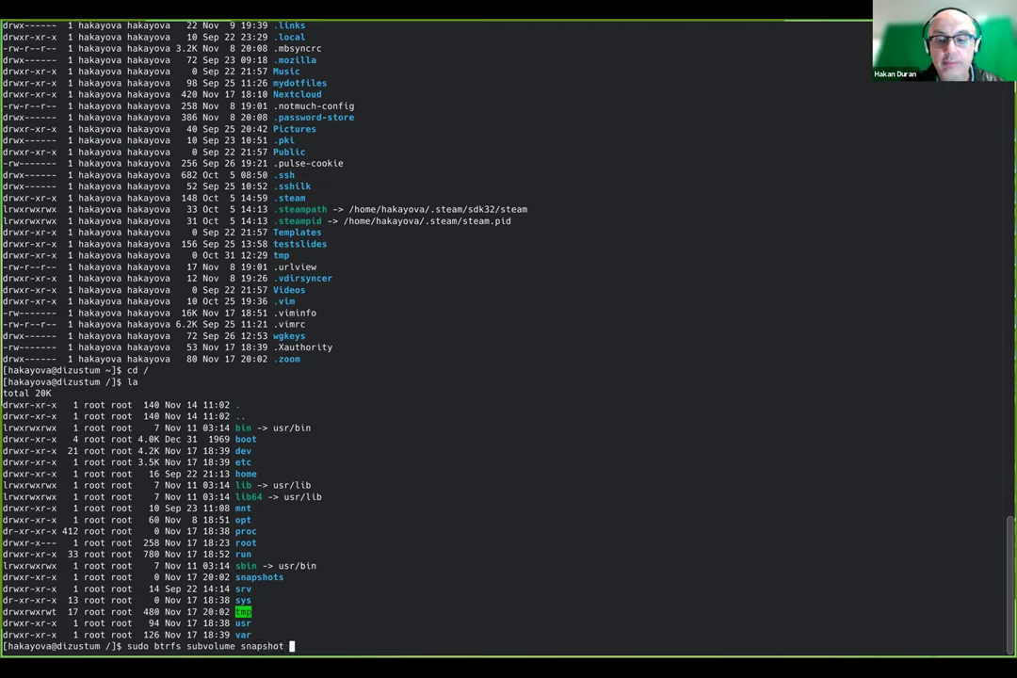
text(/)
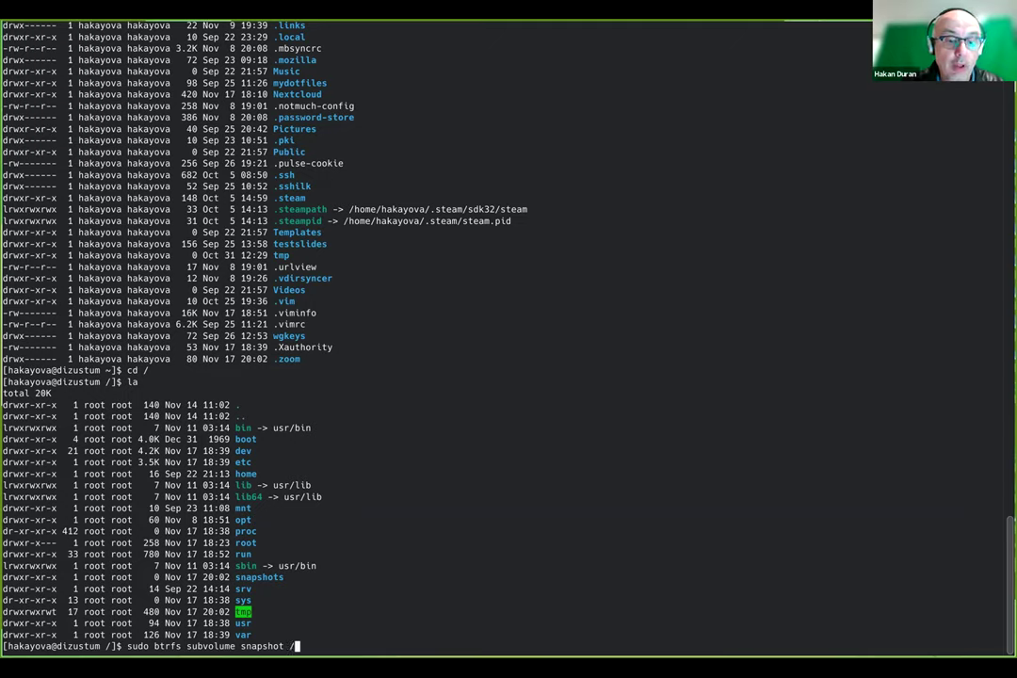
text( /snap)
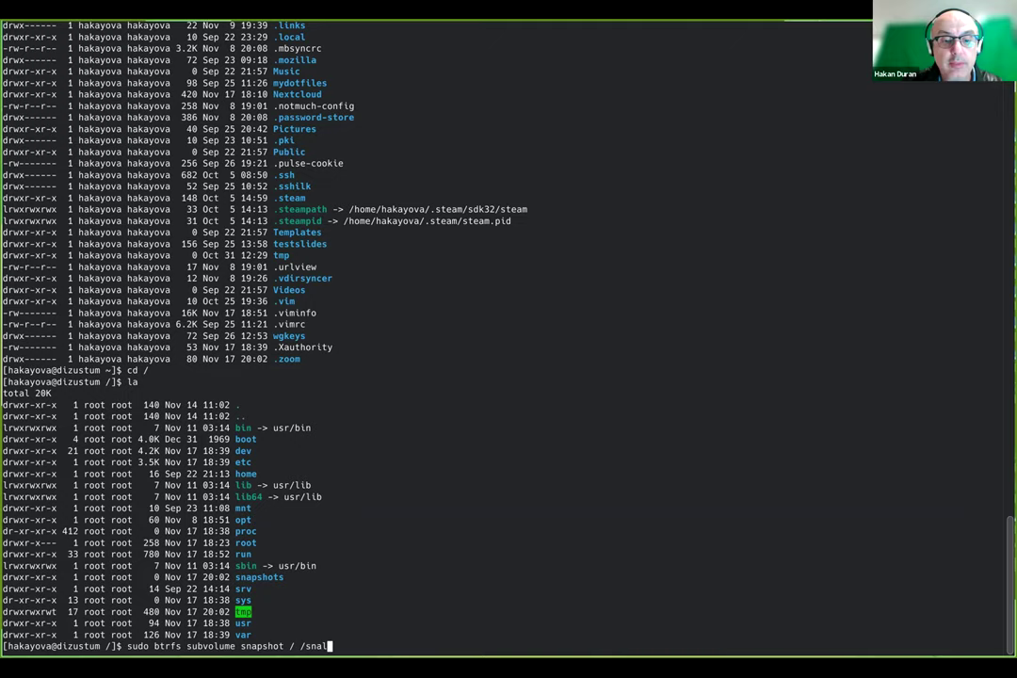
text(shot)
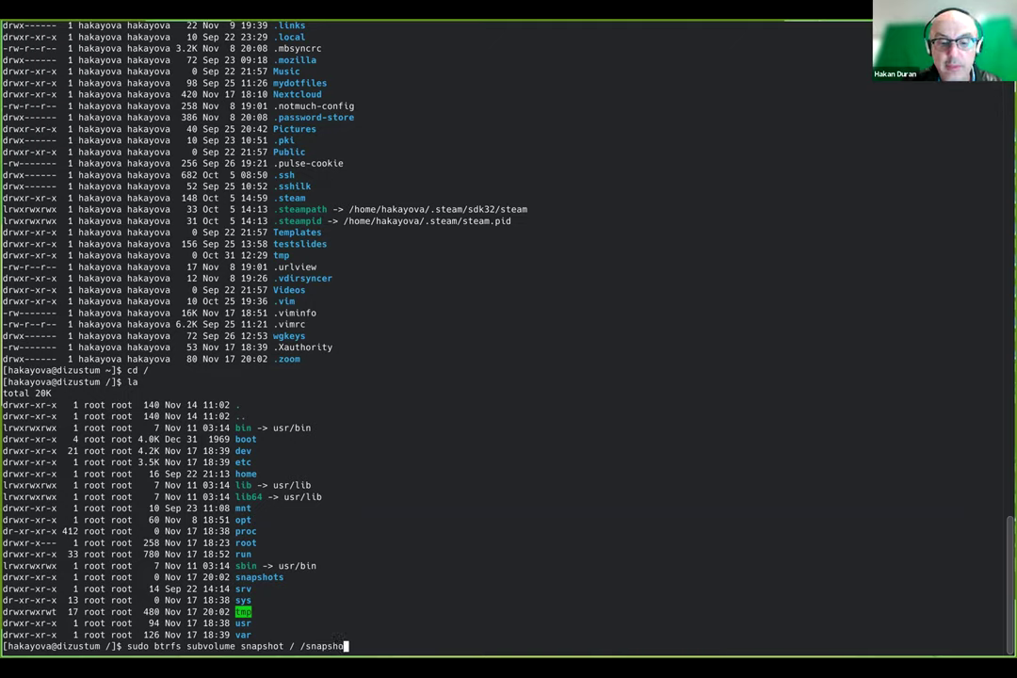
text(s/g)
key(BackSpace)
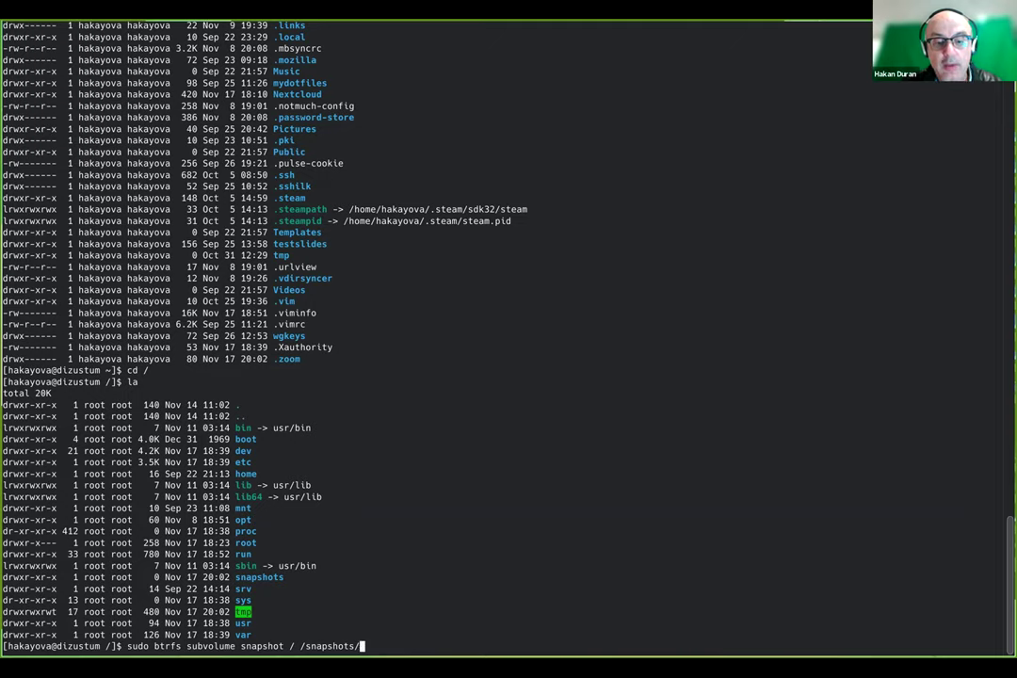
key(BackSpace)
key(BackSpace)
key(BackSpace)
key(BackSpace)
key(BackSpace)
key(BackSpace)
key(BackSpace)
key(BackSpace)
key(BackSpace)
key(BackSpace)
key(BackSpace)
key(BackSpace)
key(BackSpace)
key(BackSpace)
key(BackSpace)
key(BackSpace)
key(BackSpace)
key(BackSpace)
key(BackSpace)
key(BackSpace)
key(BackSpace)
key(BackSpace)
key(BackSpace)
key(BackSpace)
key(BackSpace)
key(BackSpace)
key(BackSpace)
key(BackSpace)
key(BackSpace)
key(BackSpace)
Step: List the contents of the /snapshots/ directory with la
text(la /sn)
key(Tab)
key(Return)
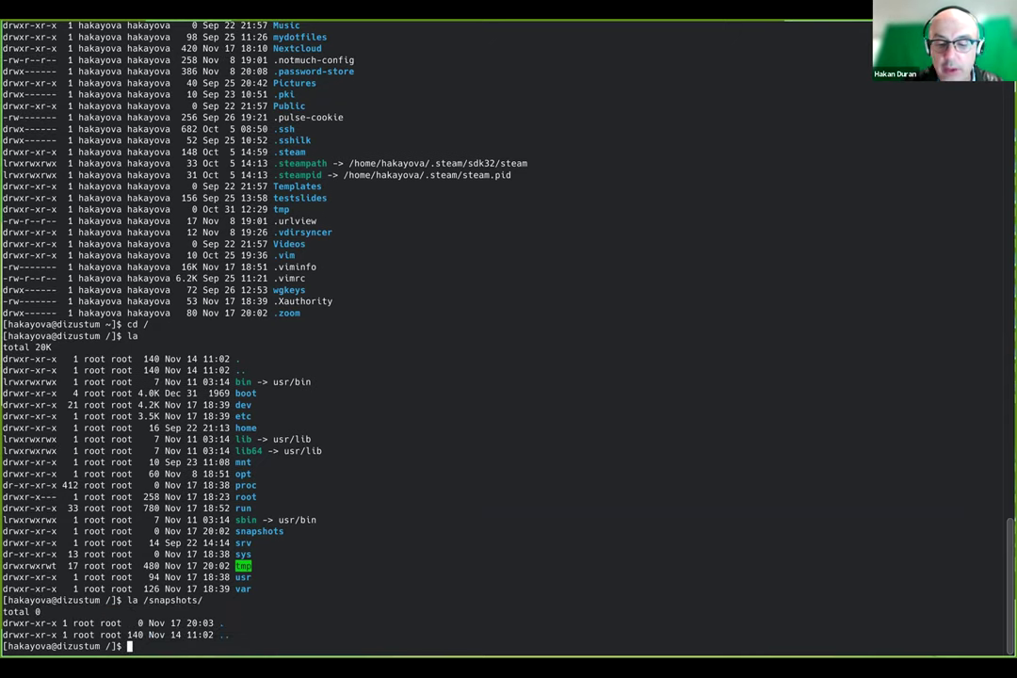
Step: Try to snapshot / to /snapshots with sudo btrfs subvolume snapshot, entering the sudo password
text(sudo btrfs subvolume snapshots)
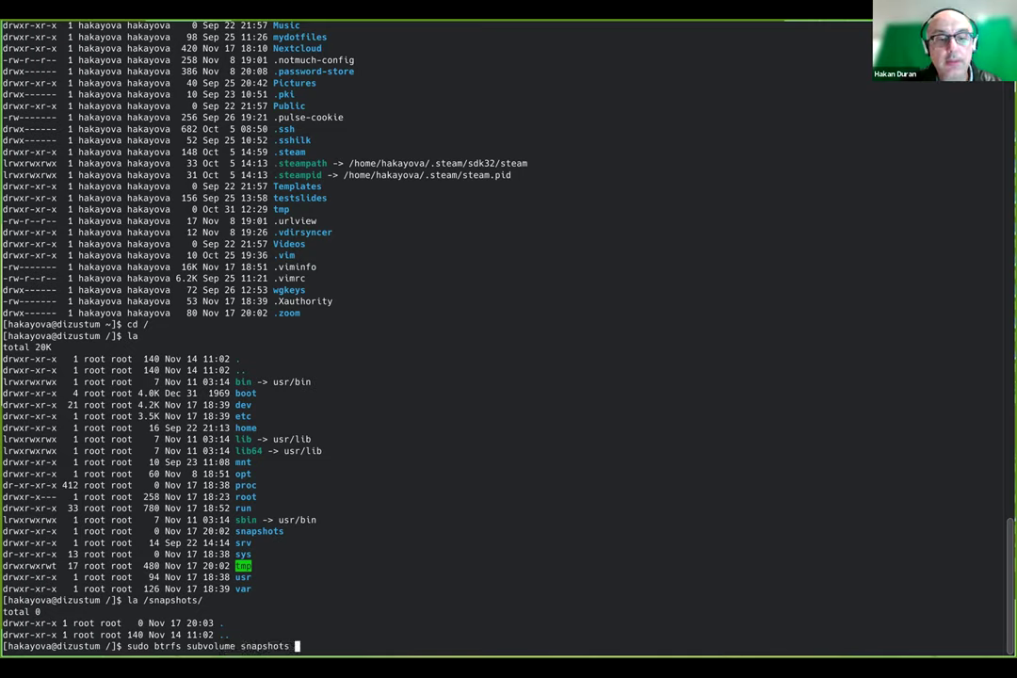
key(BackSpace)
key(BackSpace)
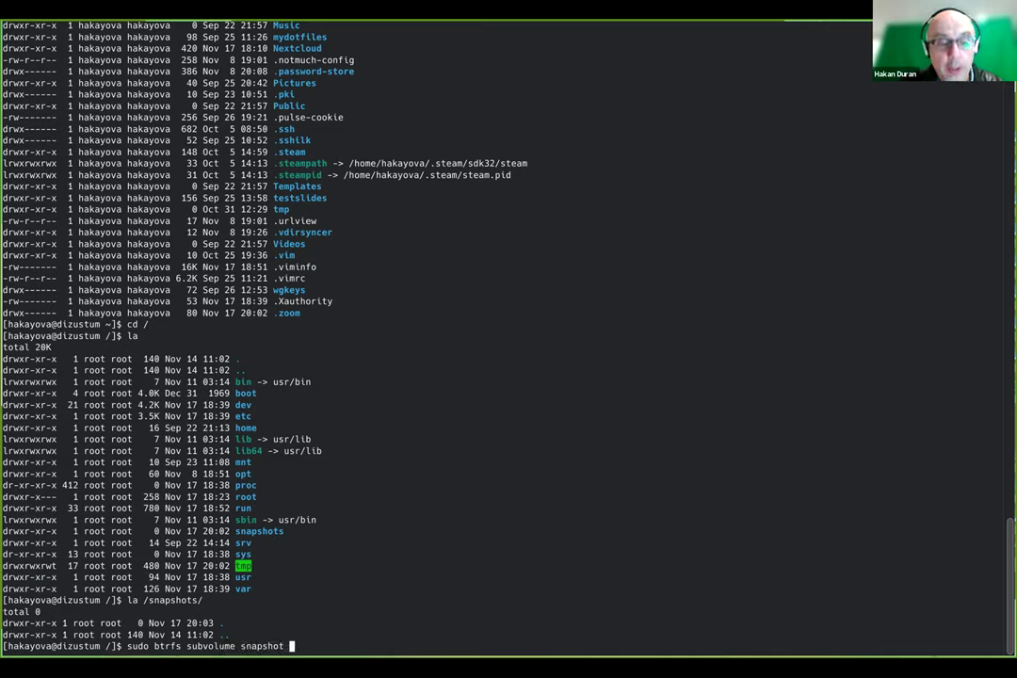
text(/ )
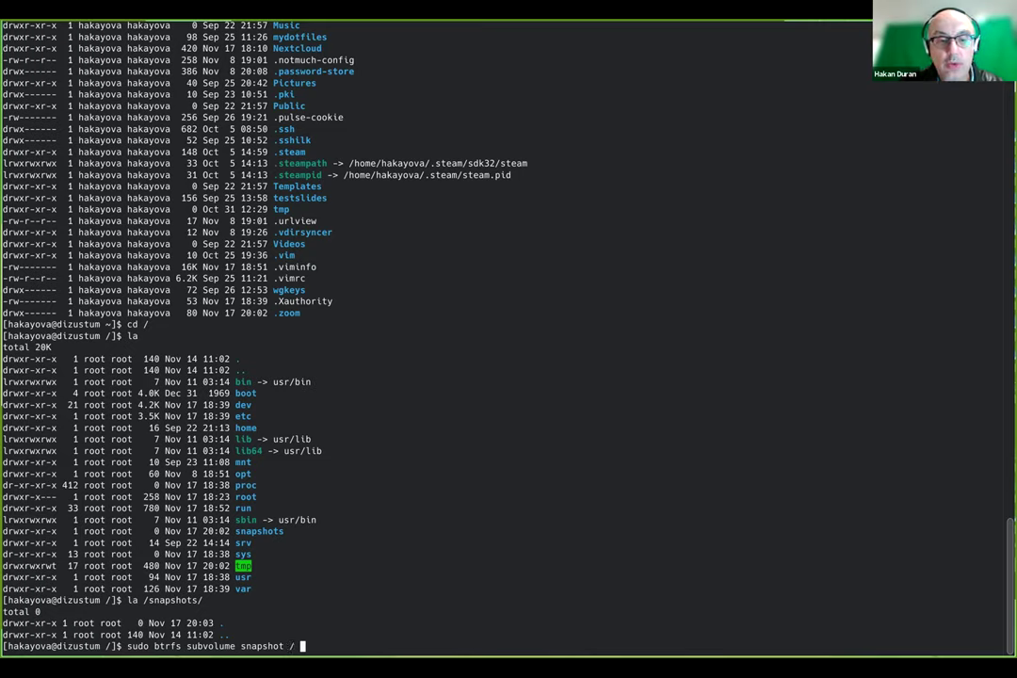
text(/snapshots/)
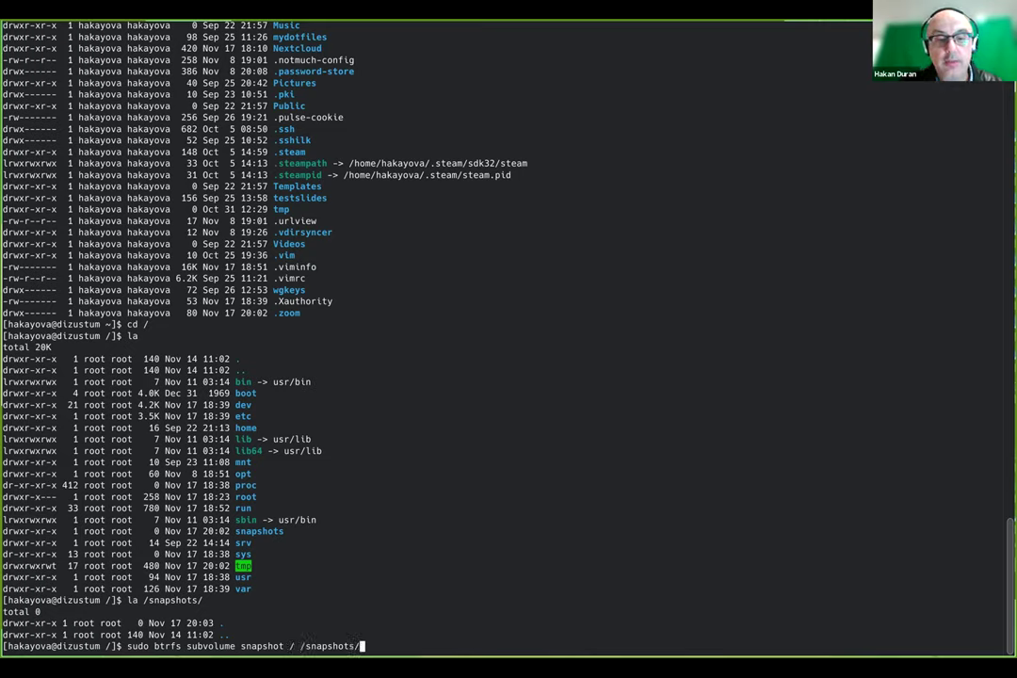
key(BackSpace)
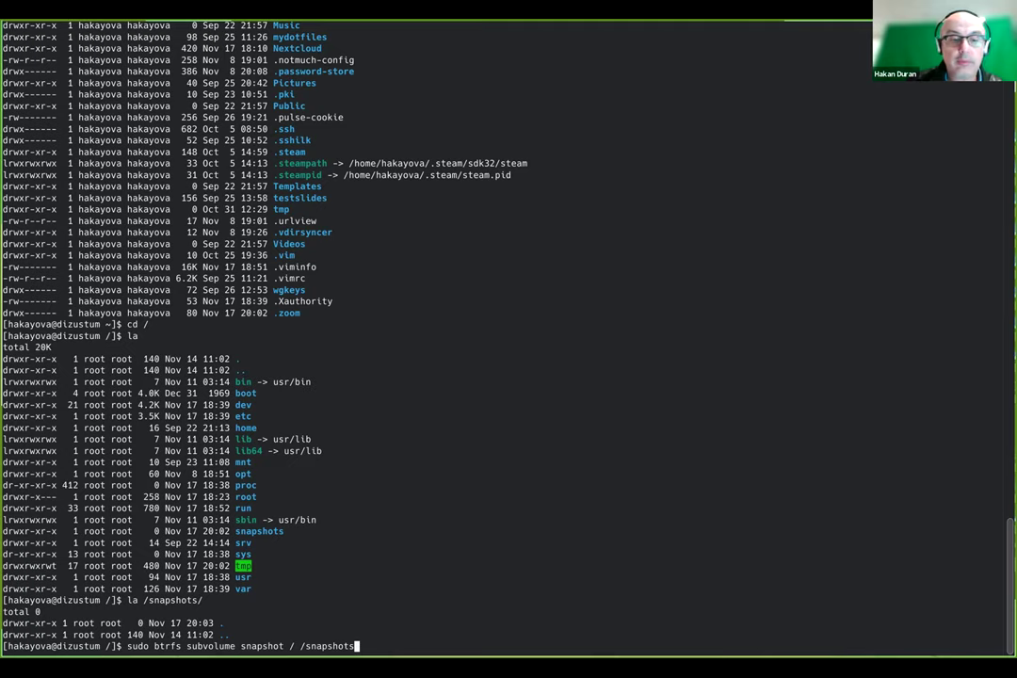
key(Return)
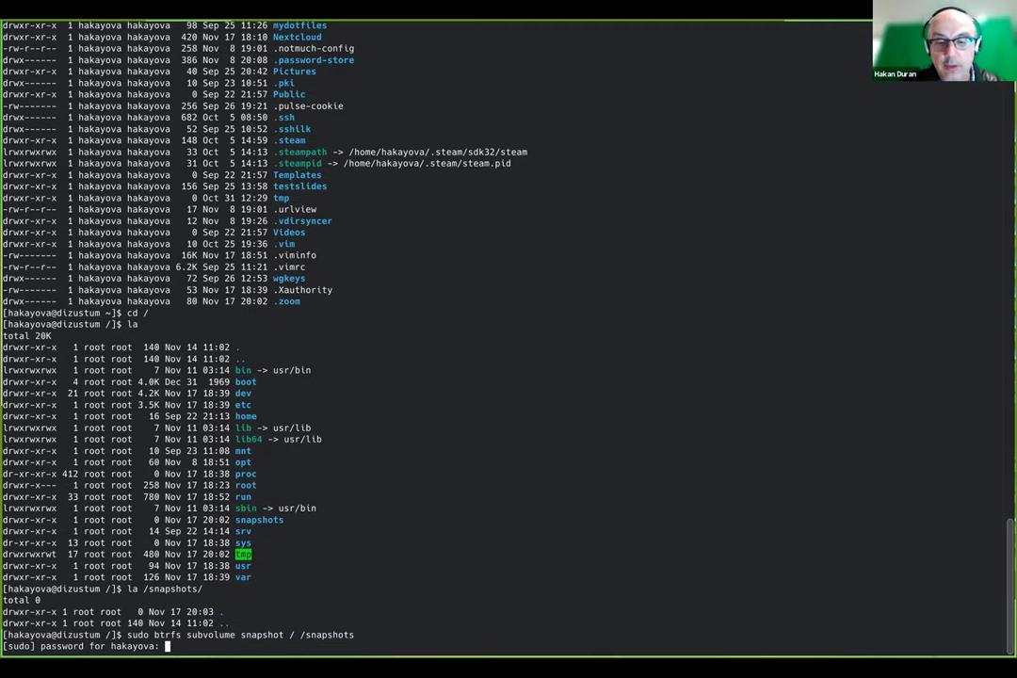
key(Return)
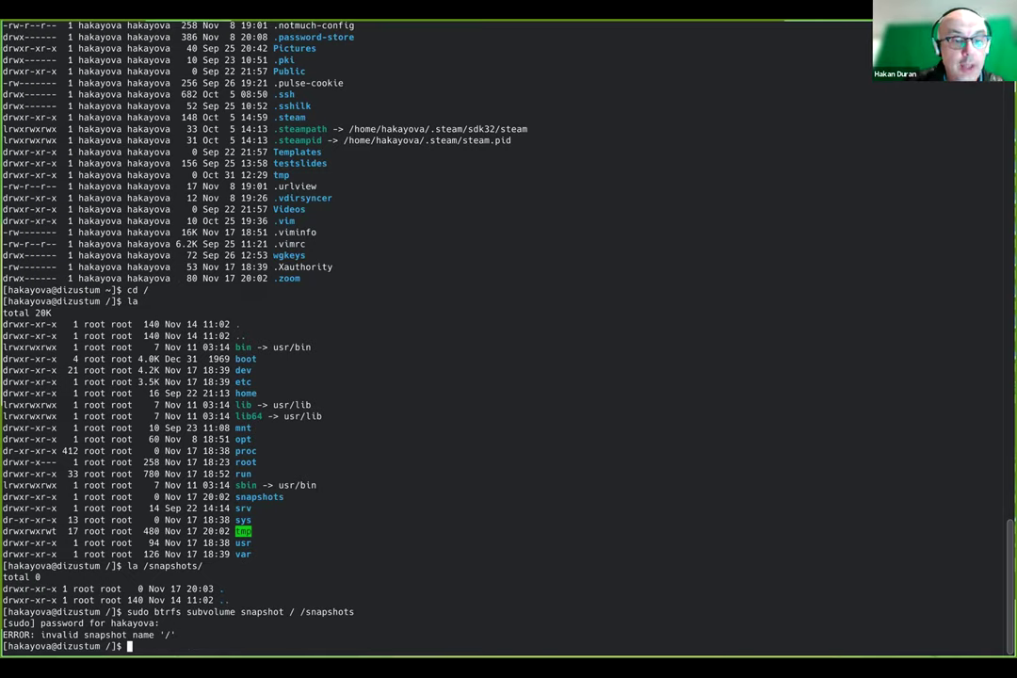
Step: Try the btrfs snapshot command again with @ as the source and /snapshots/@ as the destination
key(Up)
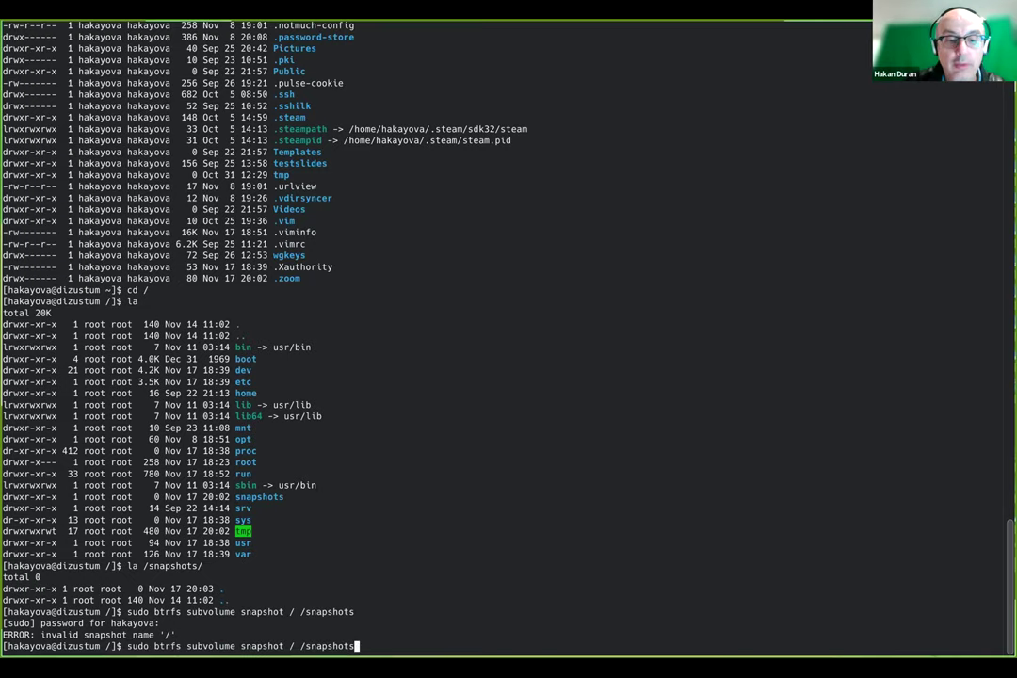
key(Left)
key(Left)
key(Left)
key(Left)
key(Left)
key(Left)
key(Left)
key(Left)
key(Left)
key(Left)
key(Left)
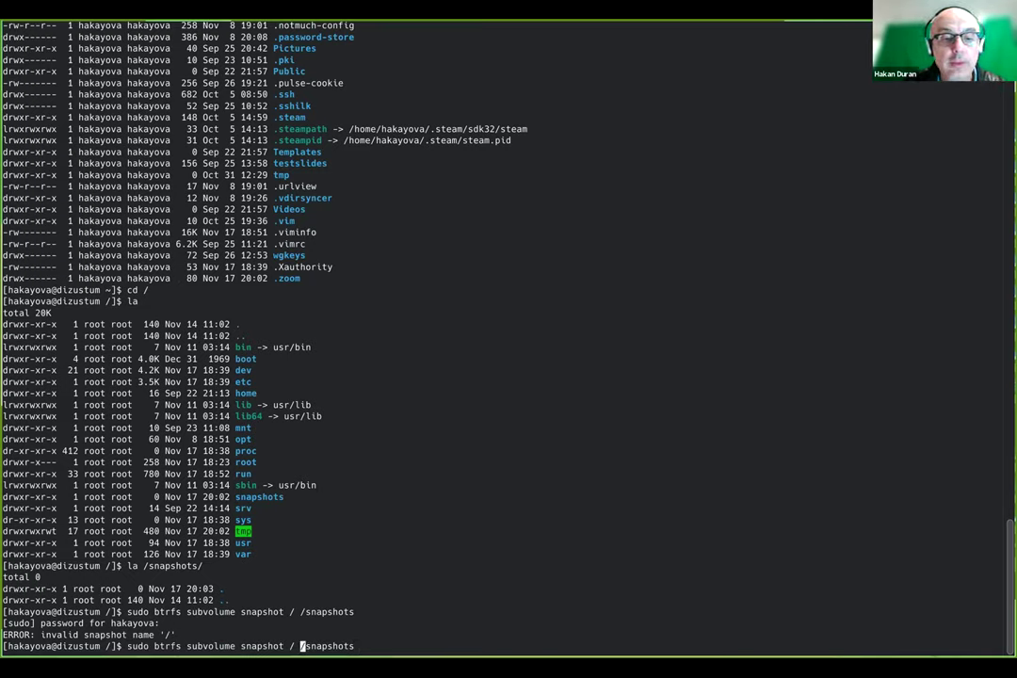
key(BackSpace)
text(@)
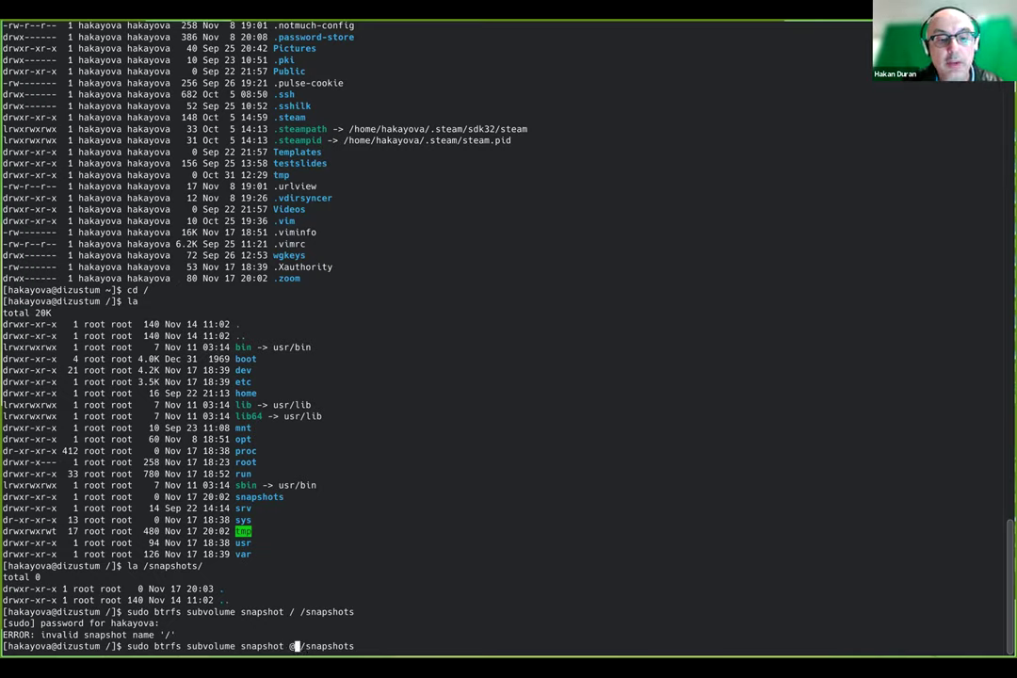
key(Right)
key(Right)
key(Right)
key(Right)
key(Right)
key(Right)
key(Right)
key(Right)
key(Right)
key(Right)
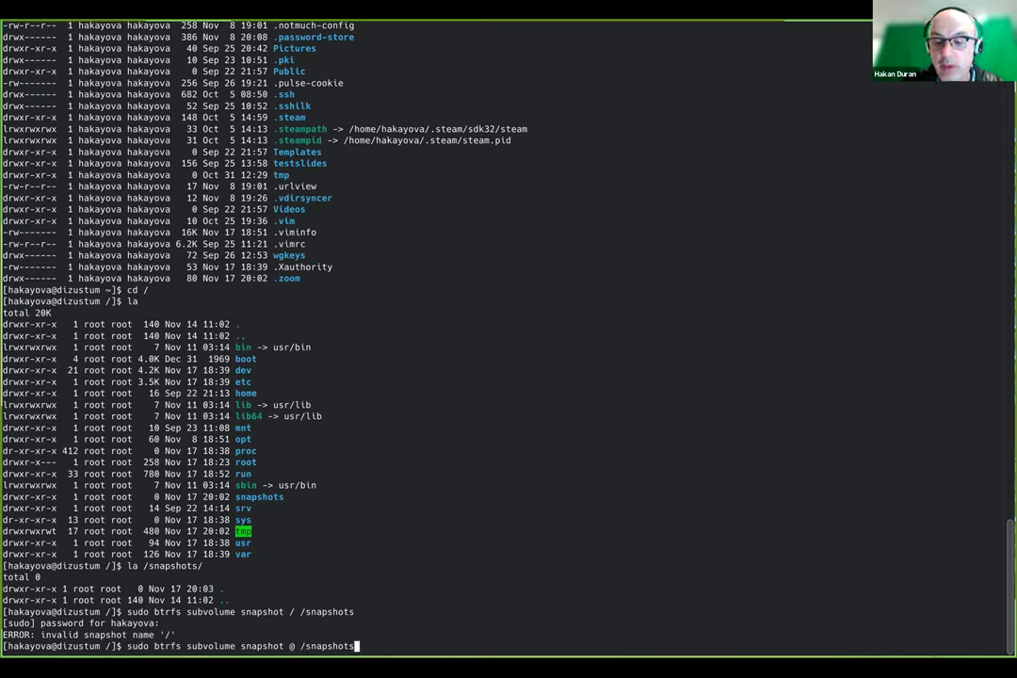
text(/)
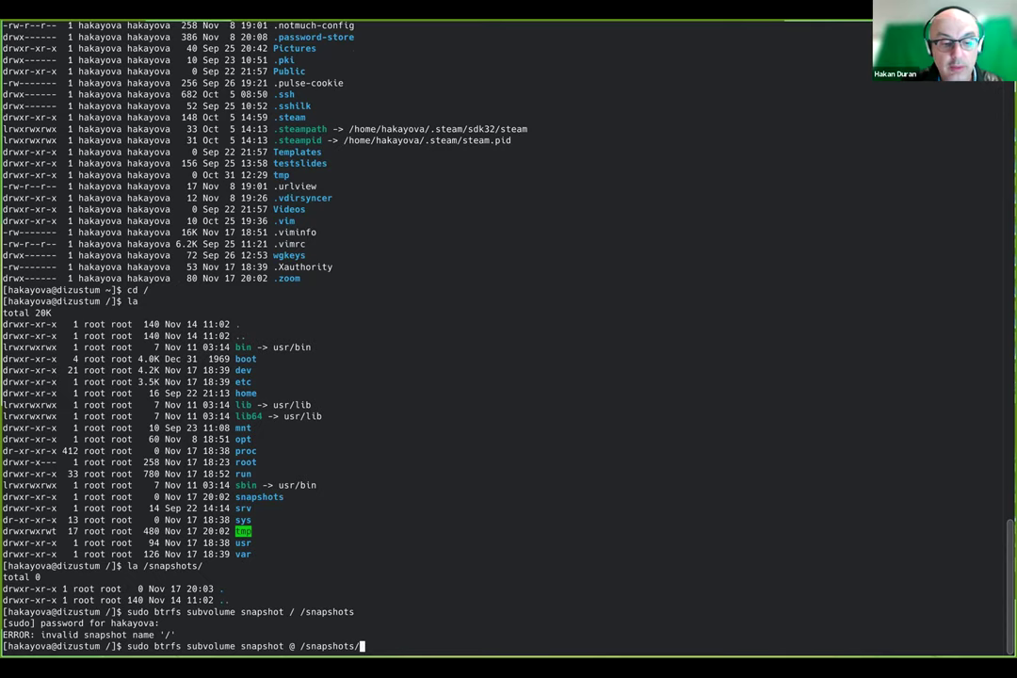
text(@)
key(Return)
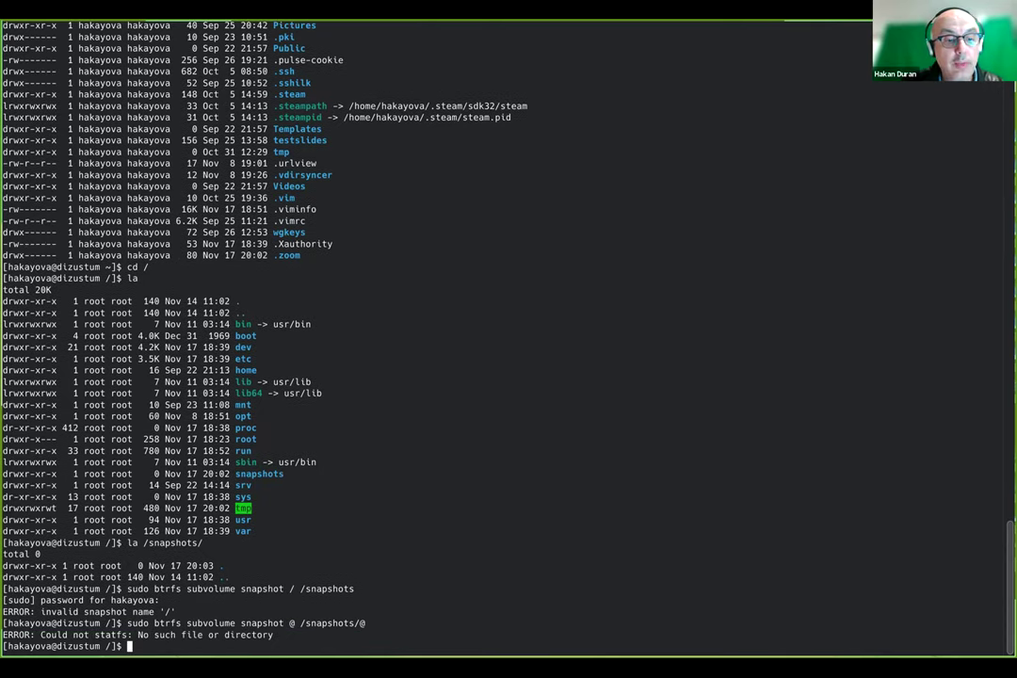
Step: Try the btrfs snapshot command with / as the source, keeping /snapshots/@ as the destination
key(Up)
key(Left)
key(Left)
key(Left)
key(Left)
key(Left)
key(Left)
key(Left)
key(Left)
key(Left)
key(Left)
key(Left)
key(Left)
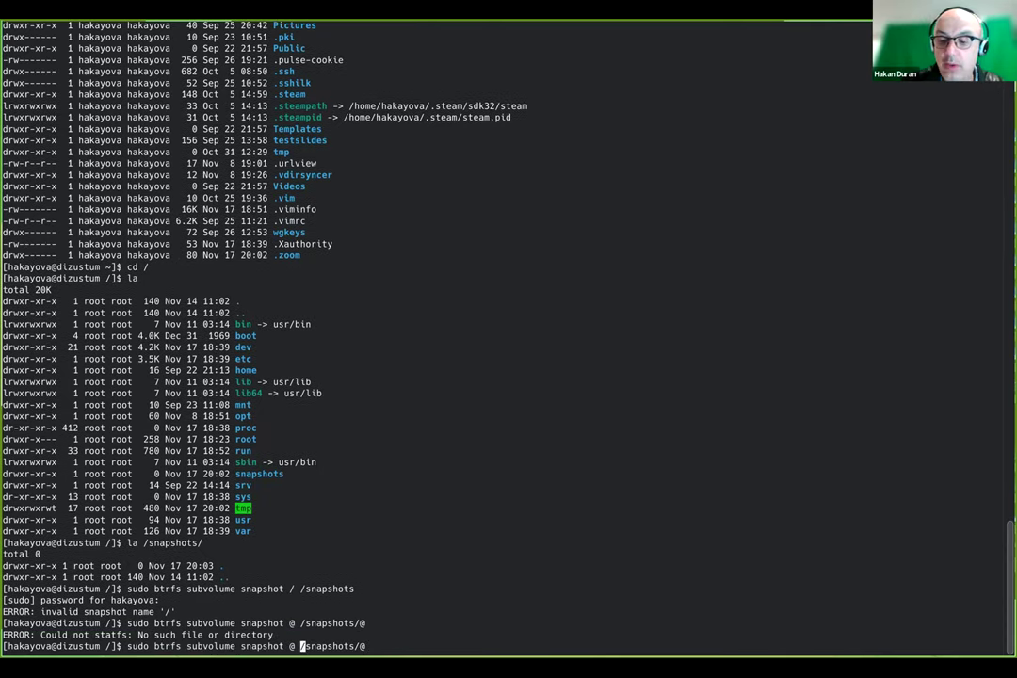
key(BackSpace)
key(Left)
text(/)
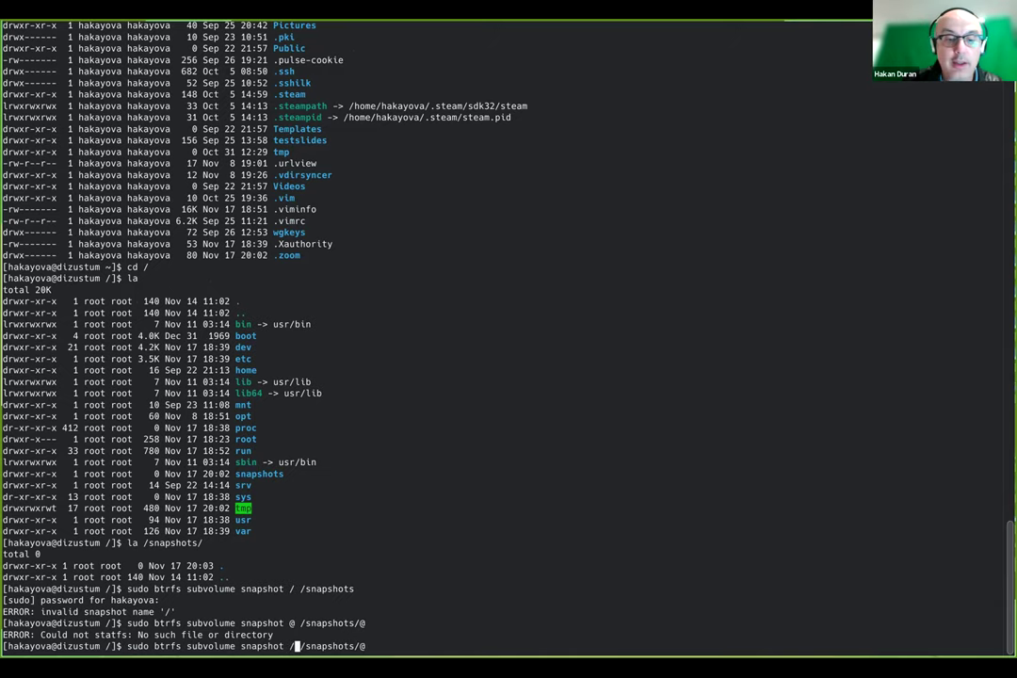
key(Return)
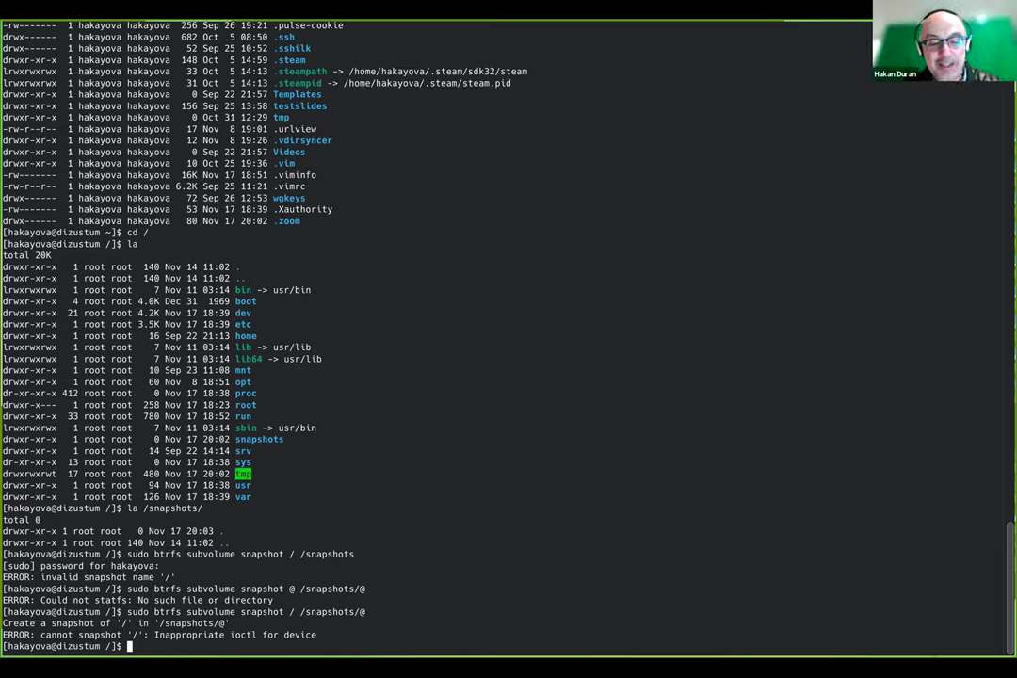
Step: Return to the home directory and list all of its contents with la
text(cd)
key(Return)
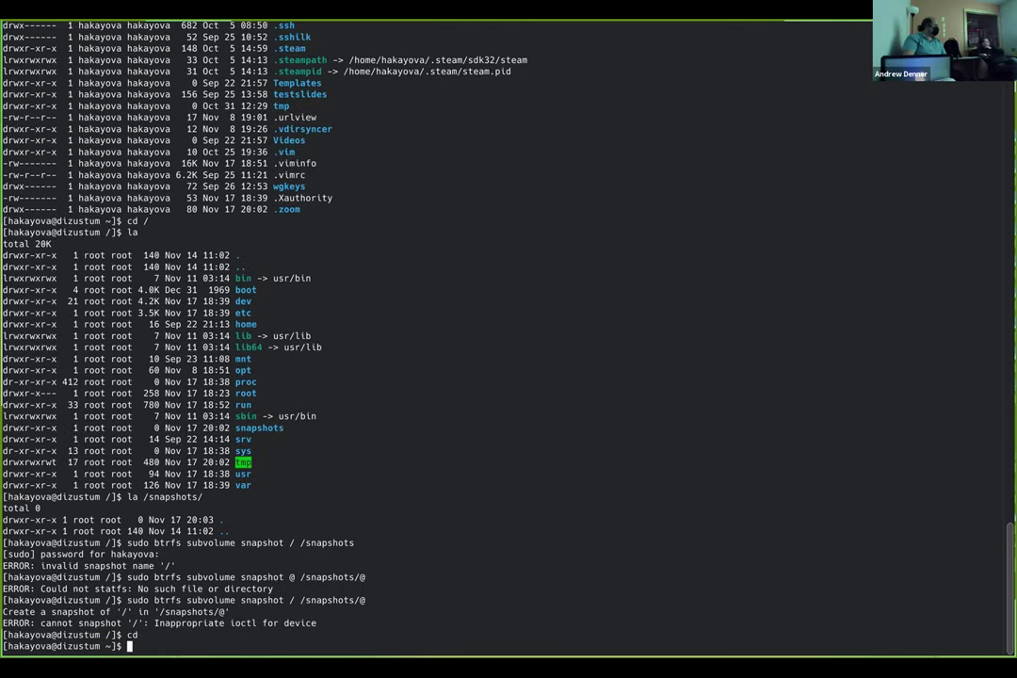
text(la)
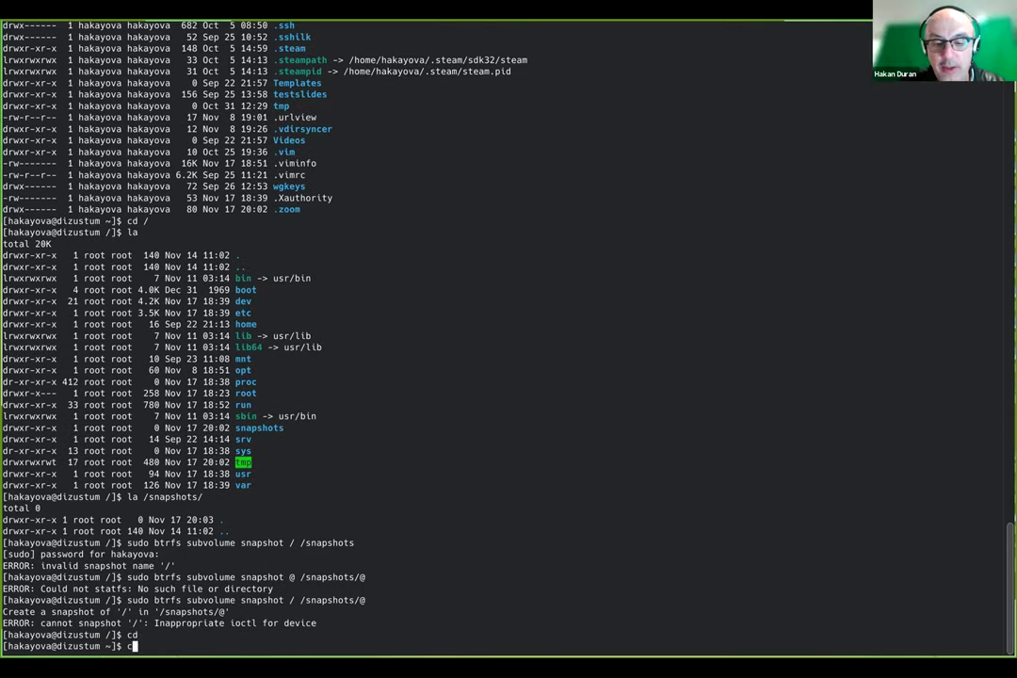
key(Return)
Step: Change into the betikler directory and list all of its contents with la
text(cd be)
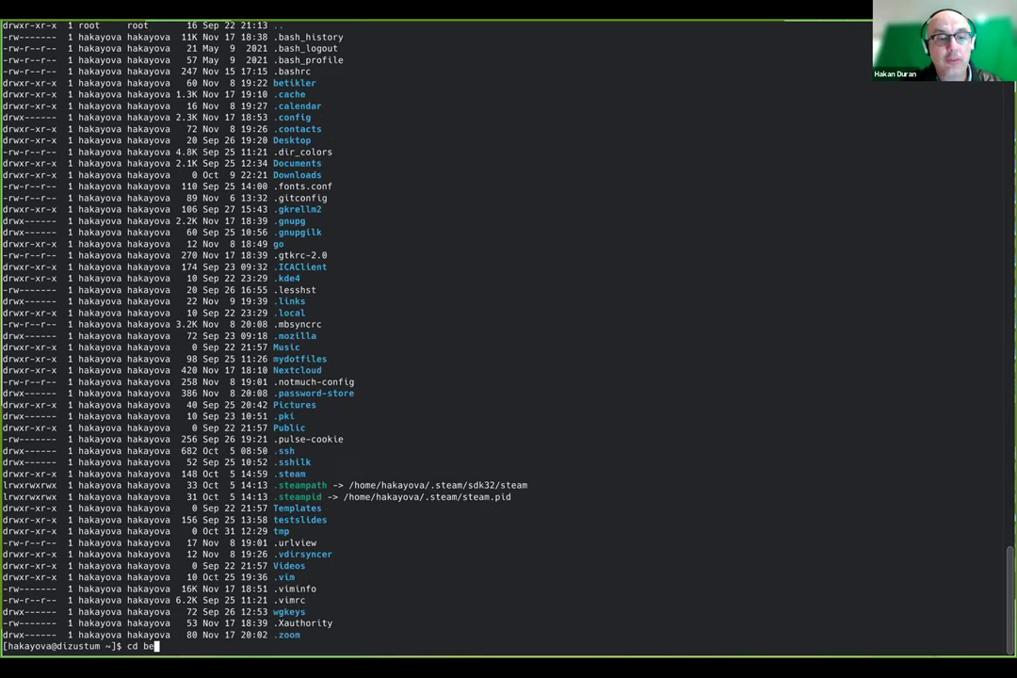
key(Tab)
key(Return)
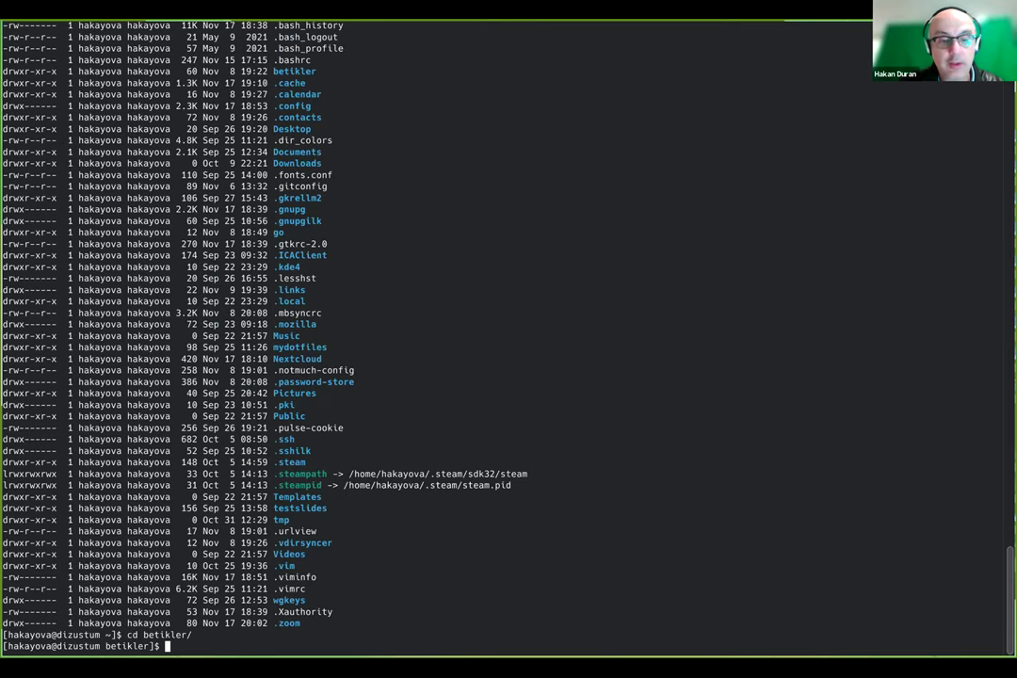
text(la)
key(Return)
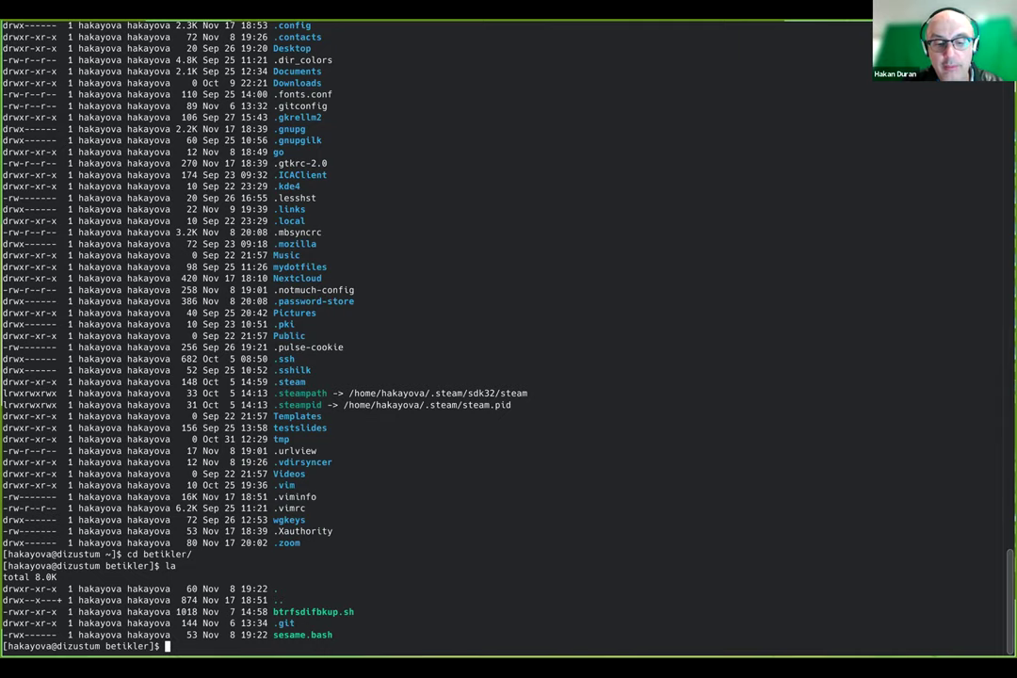
Step: Print the btrfsdifbkup.sh script with cat and examine its snapshot commands
text(cat bt)
key(Tab)
key(Return)
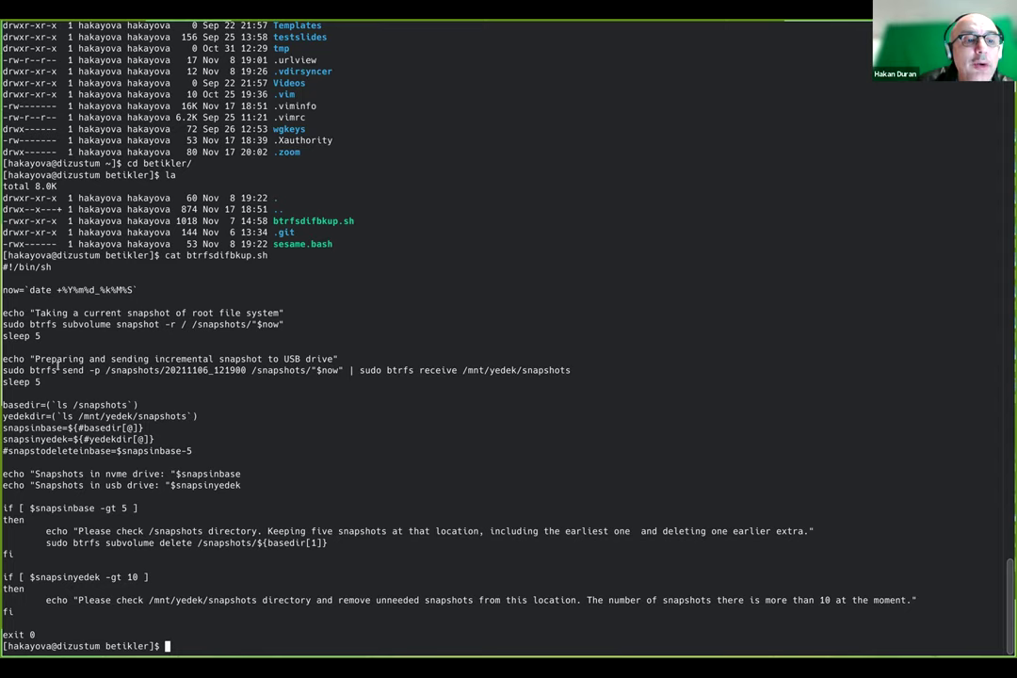
scroll(126, 376, up, 3)
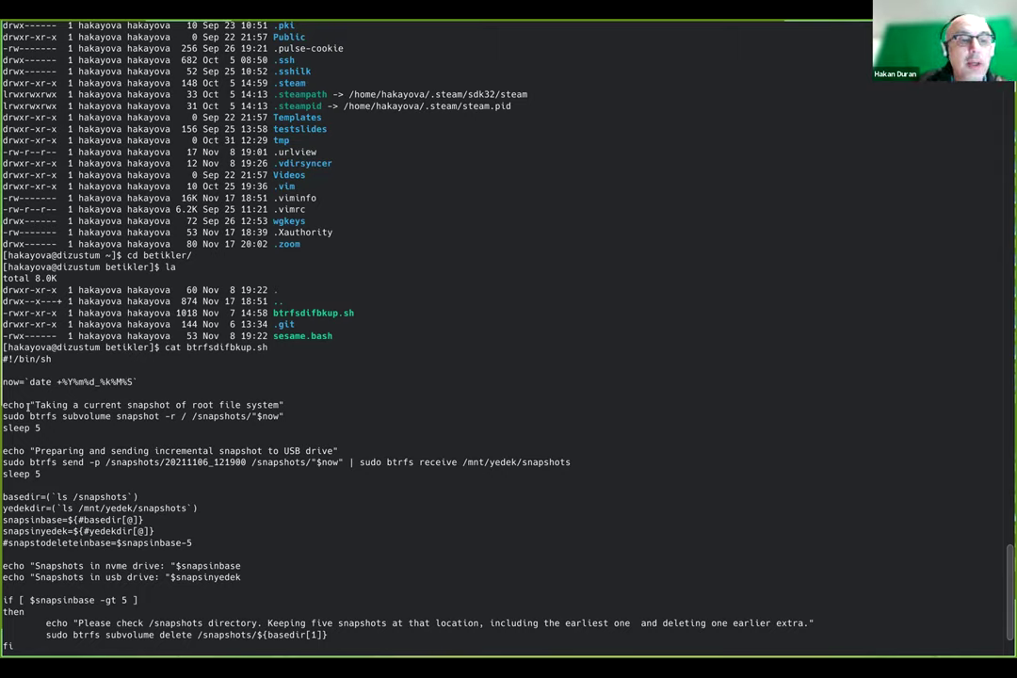
Step: Try the script's sudo btrfs subvolume snapshot -r command on /, with /snapshots/now as the destination
drag(2, 416, 252, 416)
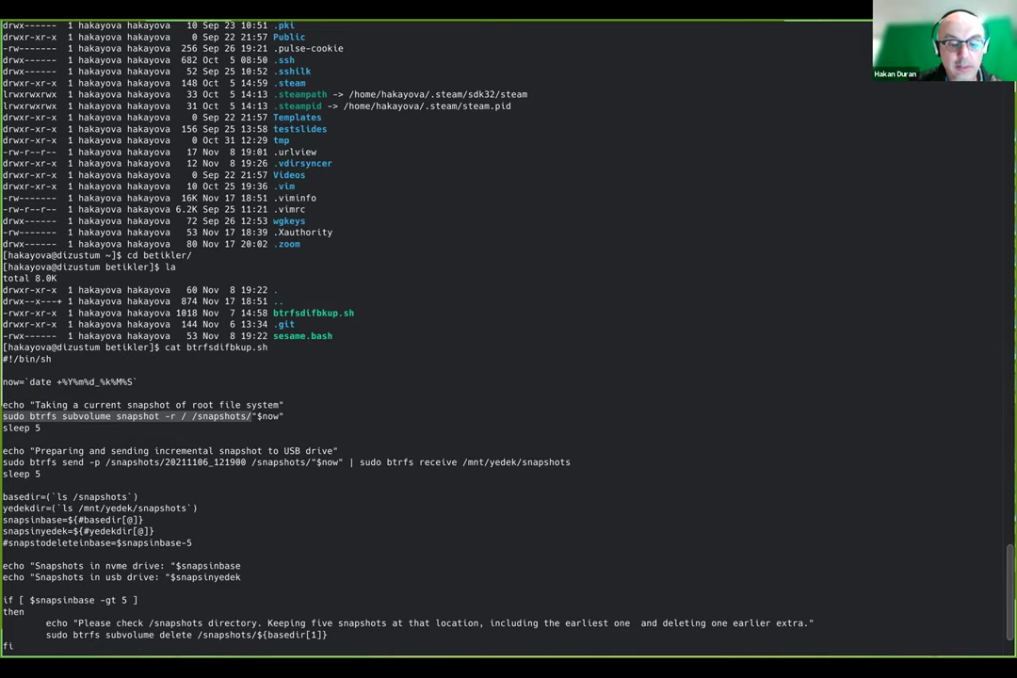
scroll(508, 339, down, 3)
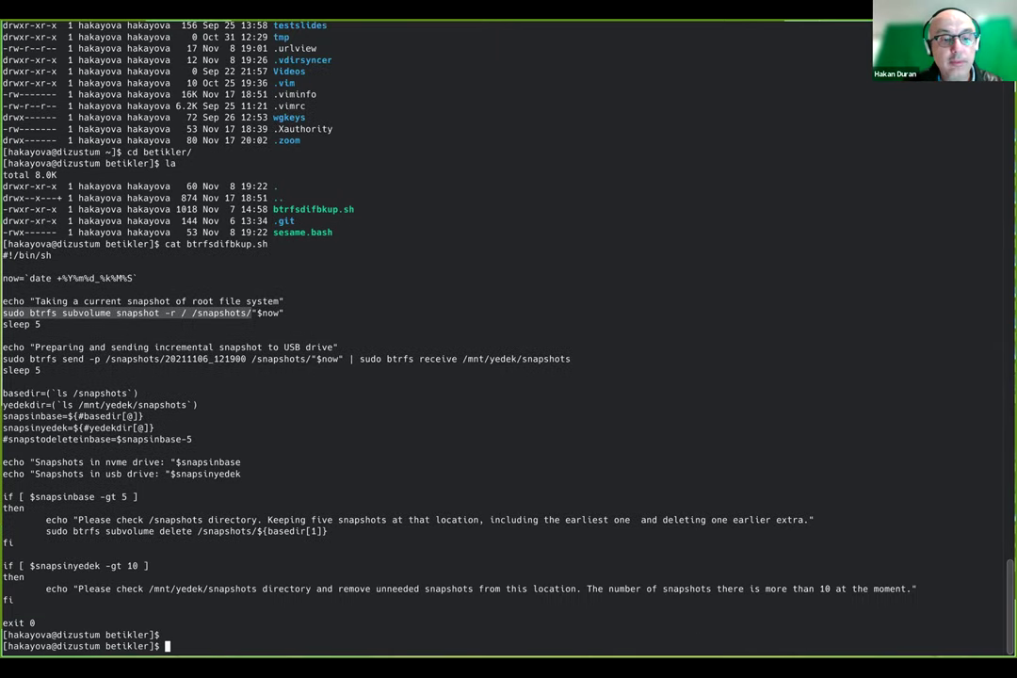
text(sudo btrfs subvolume snapshot -r / /snapshots/)
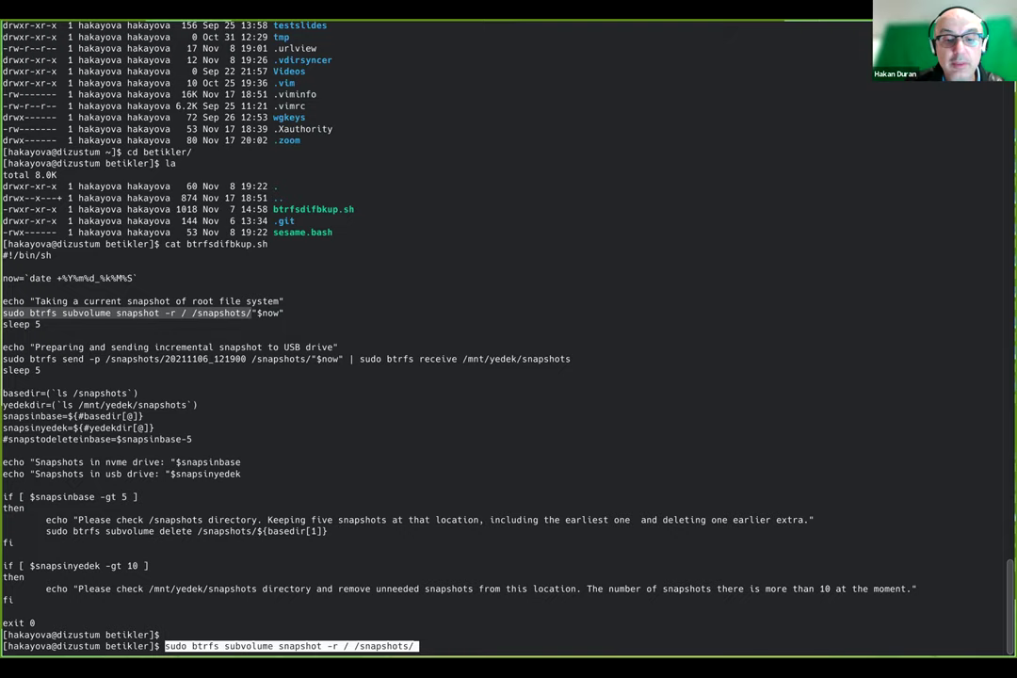
key(End)
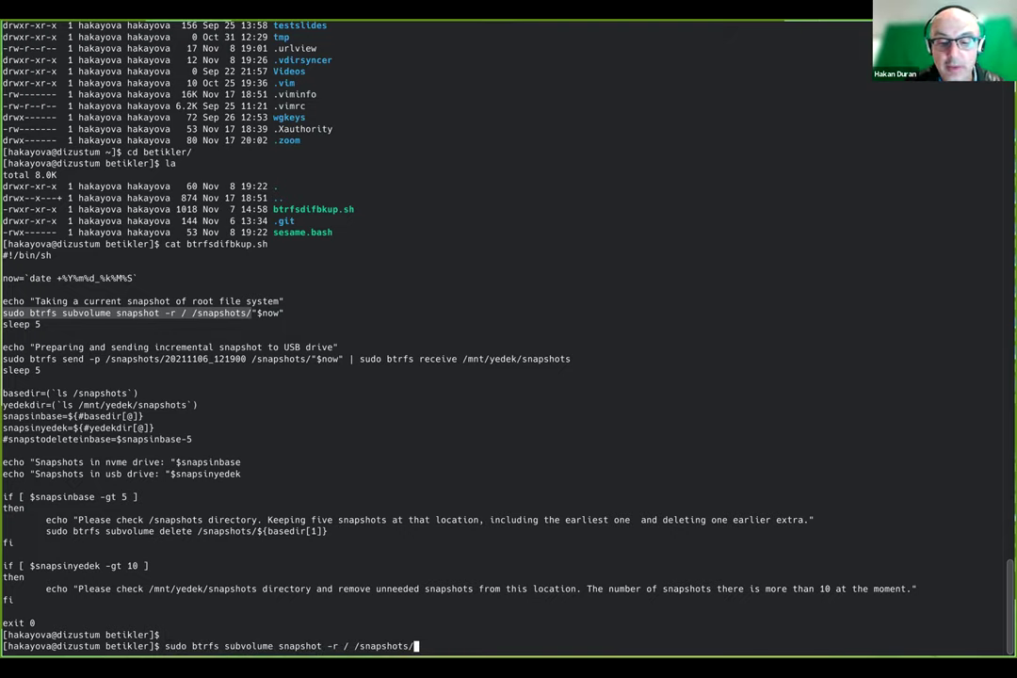
text(now)
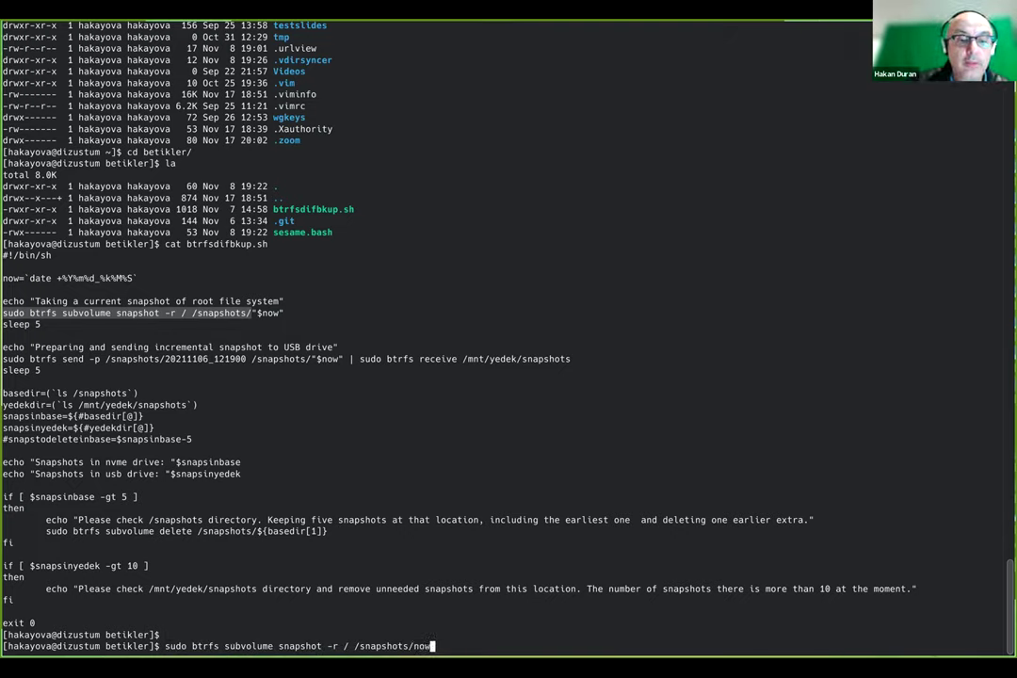
key(Return)
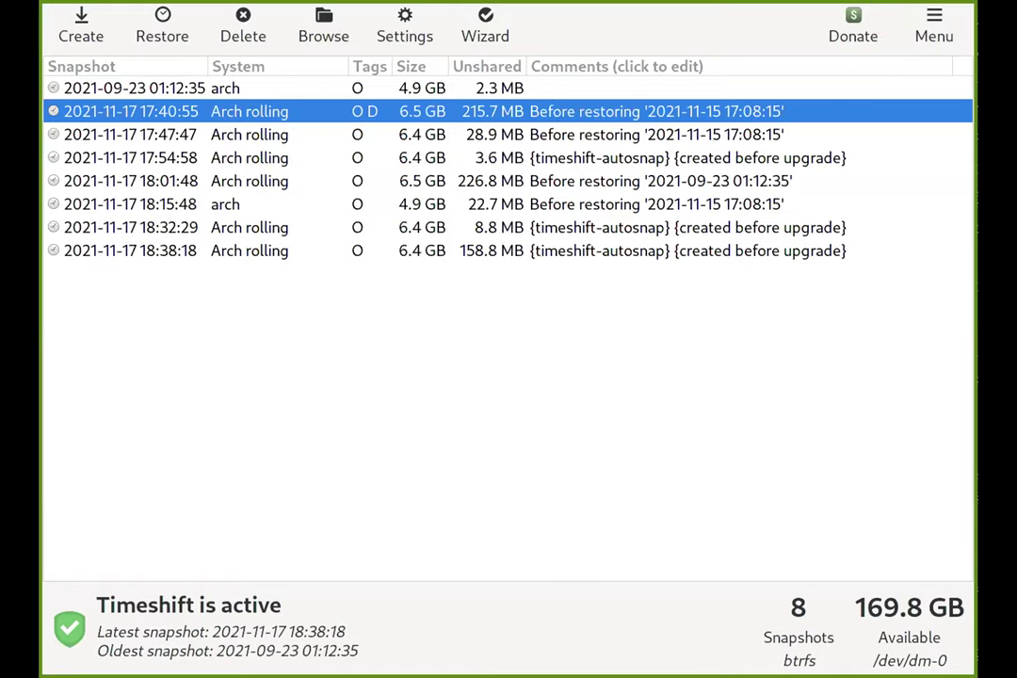
Step: Create a new on-demand snapshot of the system in Timeshift
click(81, 28)
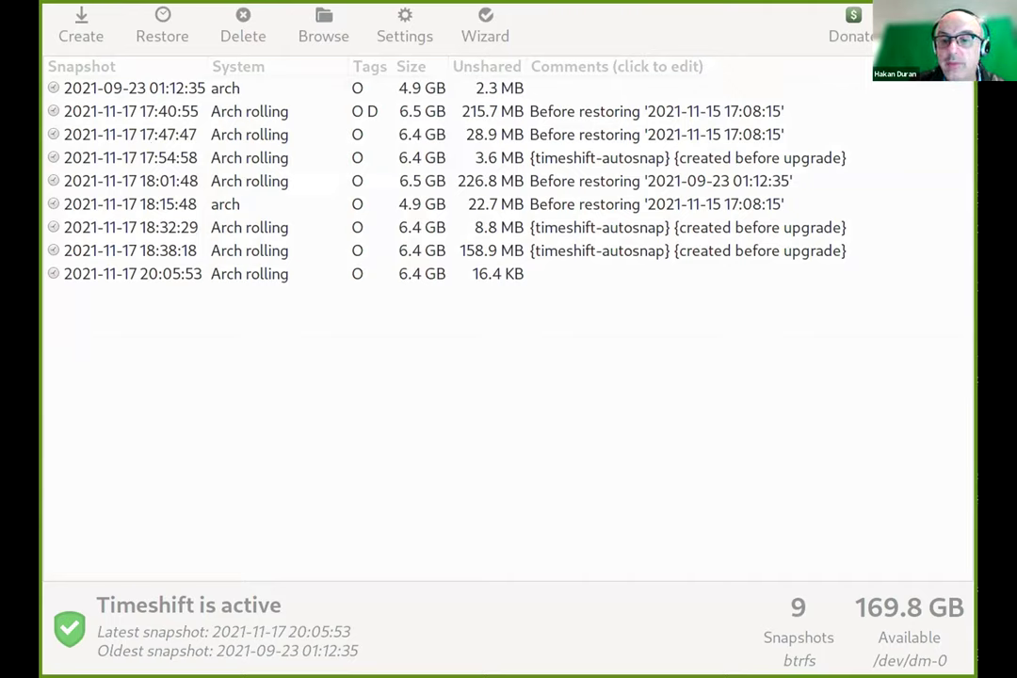
Step: Switch to the References slide and examine the Ars Technica article's sections on btrfs RAID problems
key(alt+Tab)
key(Right)
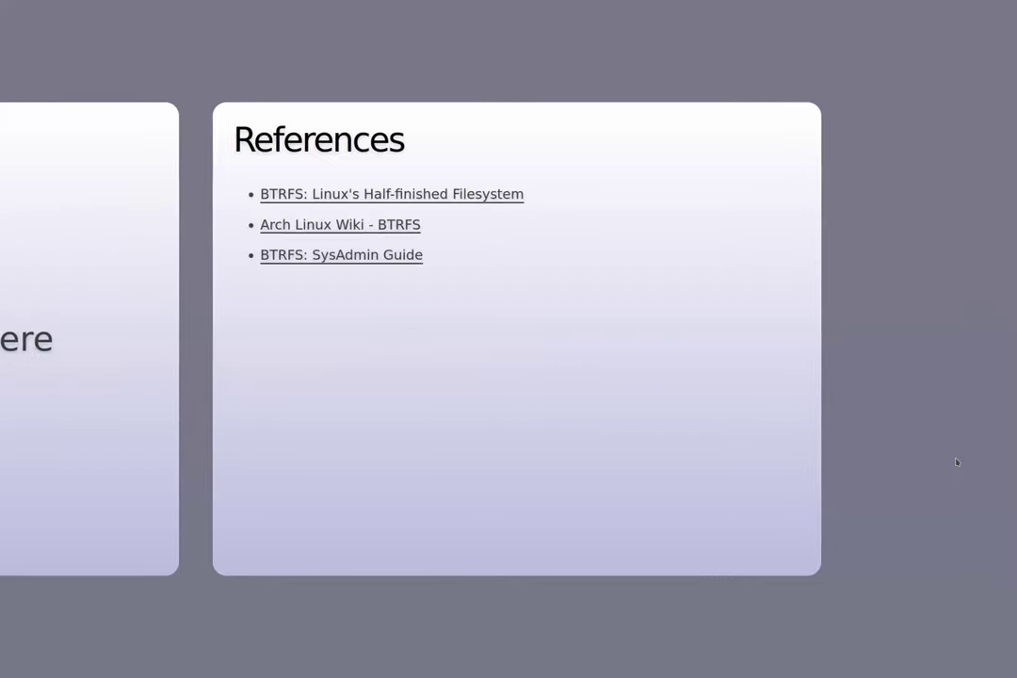
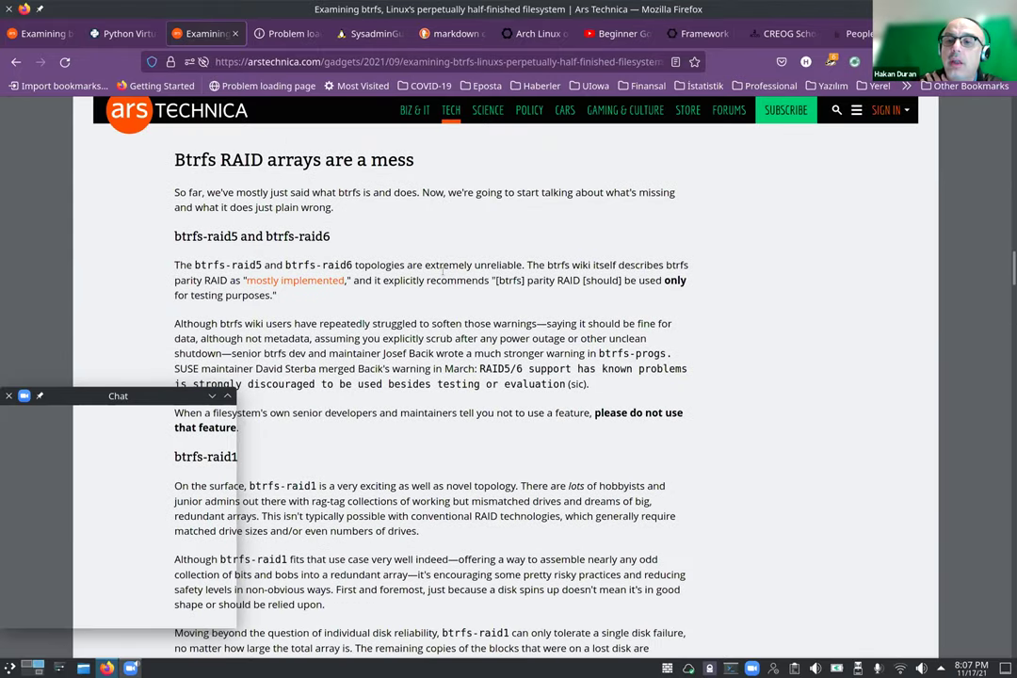
scroll(442, 271, down, 15)
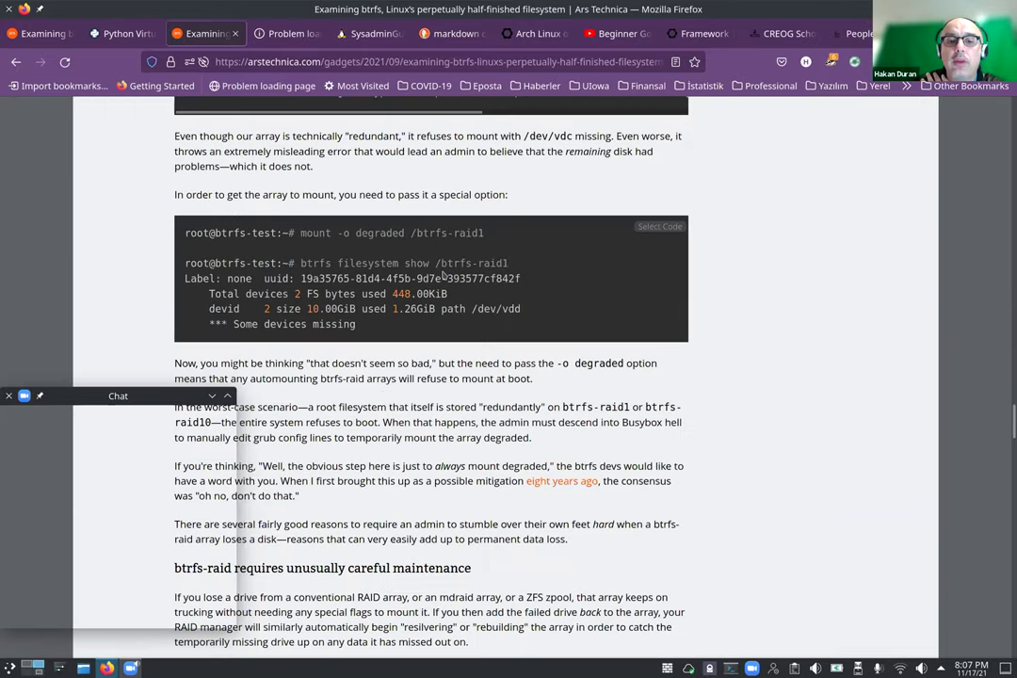
scroll(442, 271, down, 5)
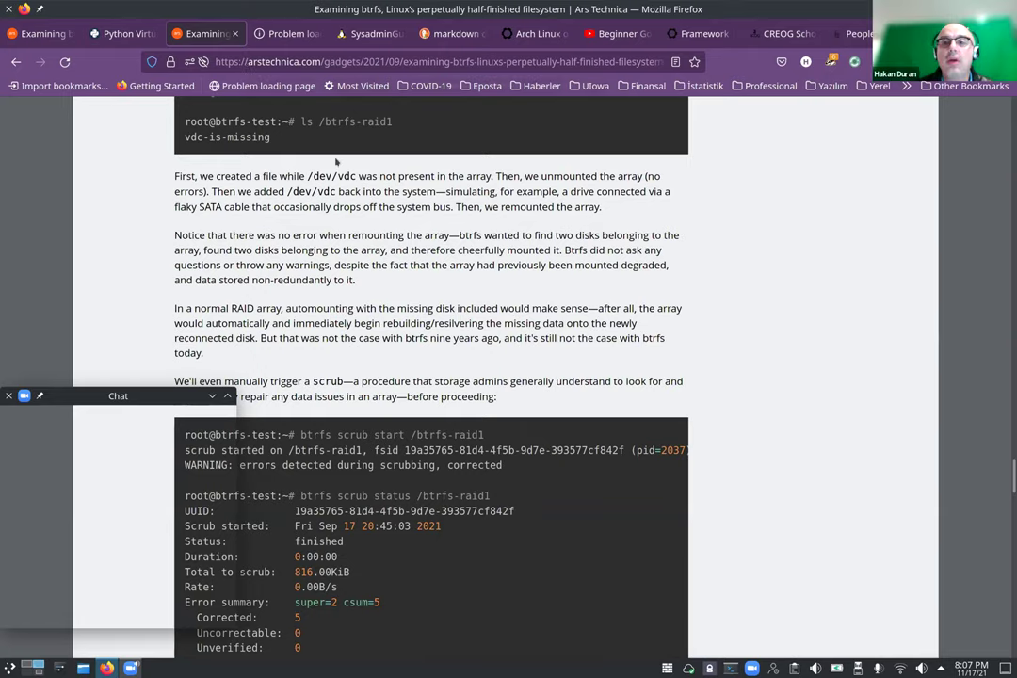
Step: Switch back to the desktop with Timeshift and create another snapshot of the system
click(36, 666)
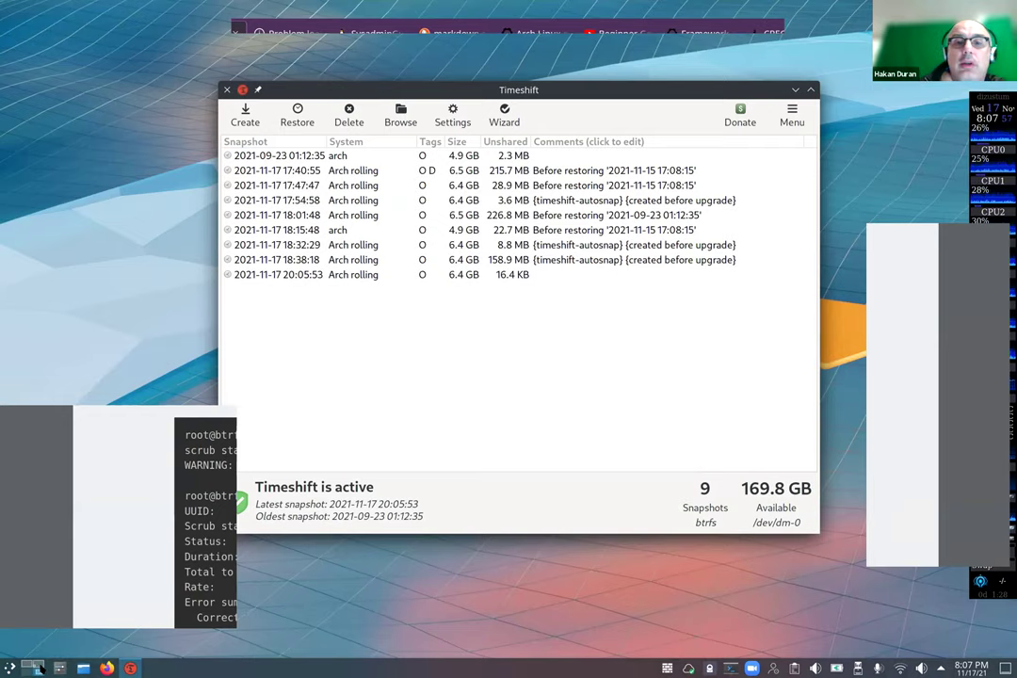
click(325, 200)
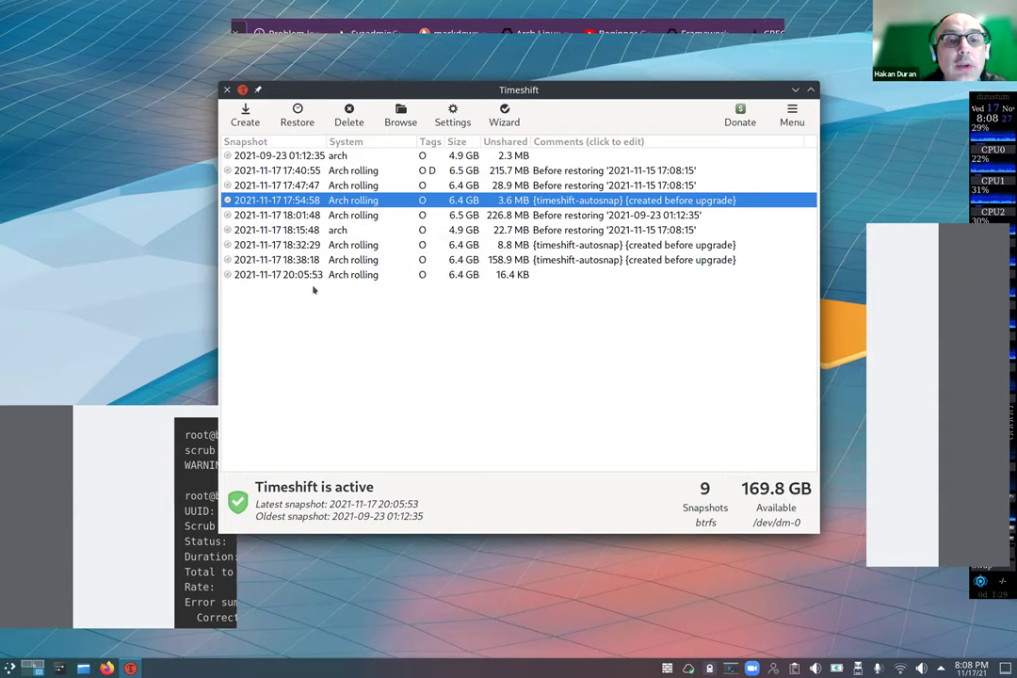
click(325, 275)
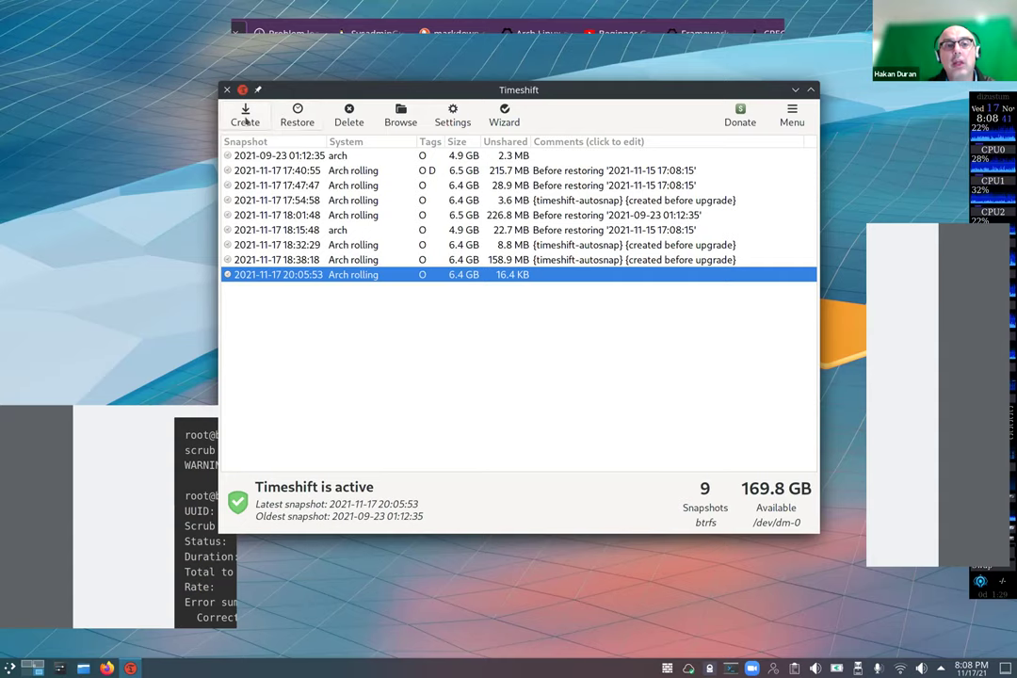
click(245, 116)
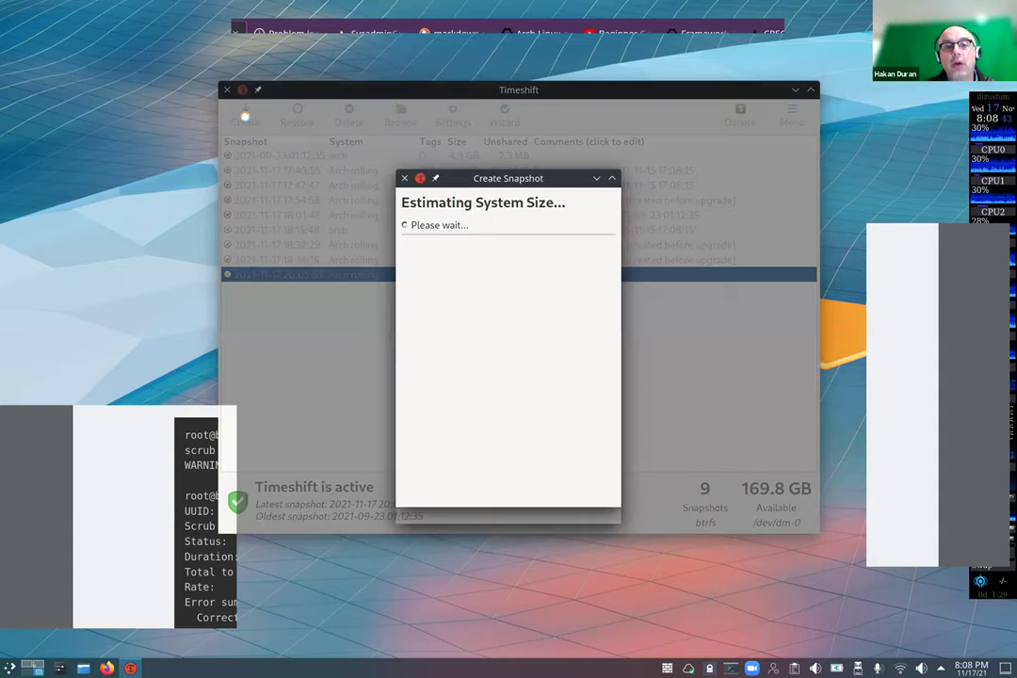
click(508, 510)
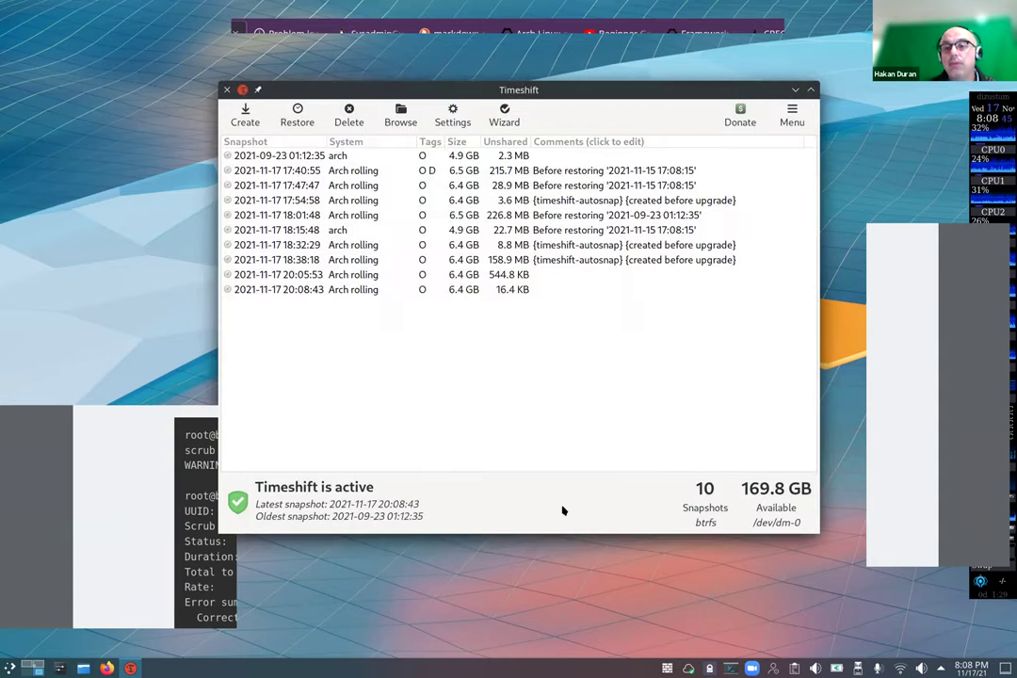
click(301, 291)
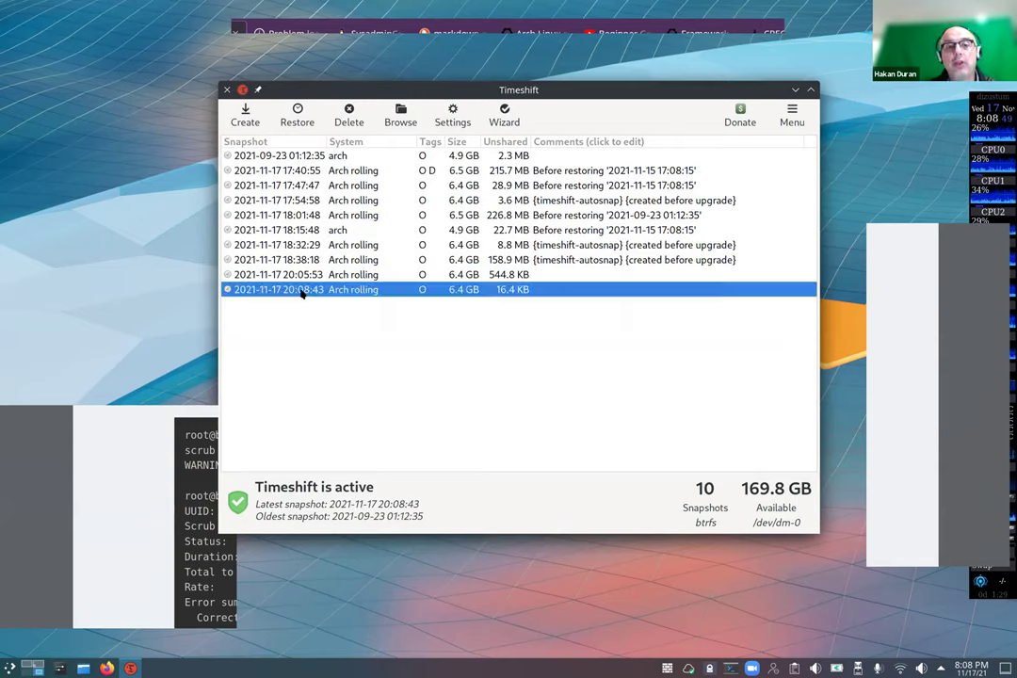
click(348, 115)
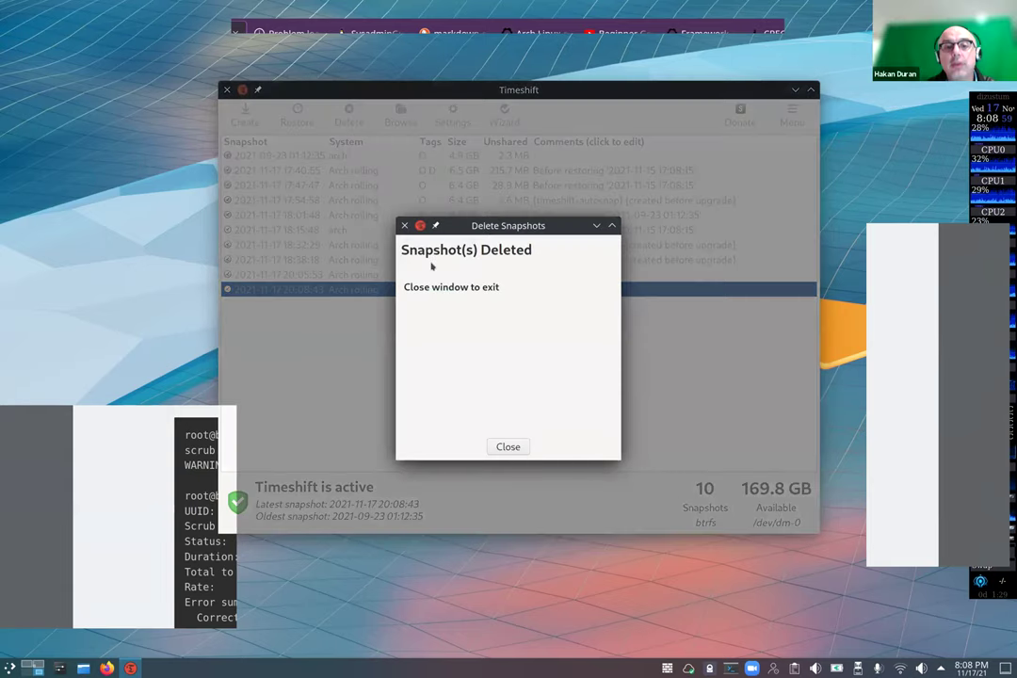
click(500, 443)
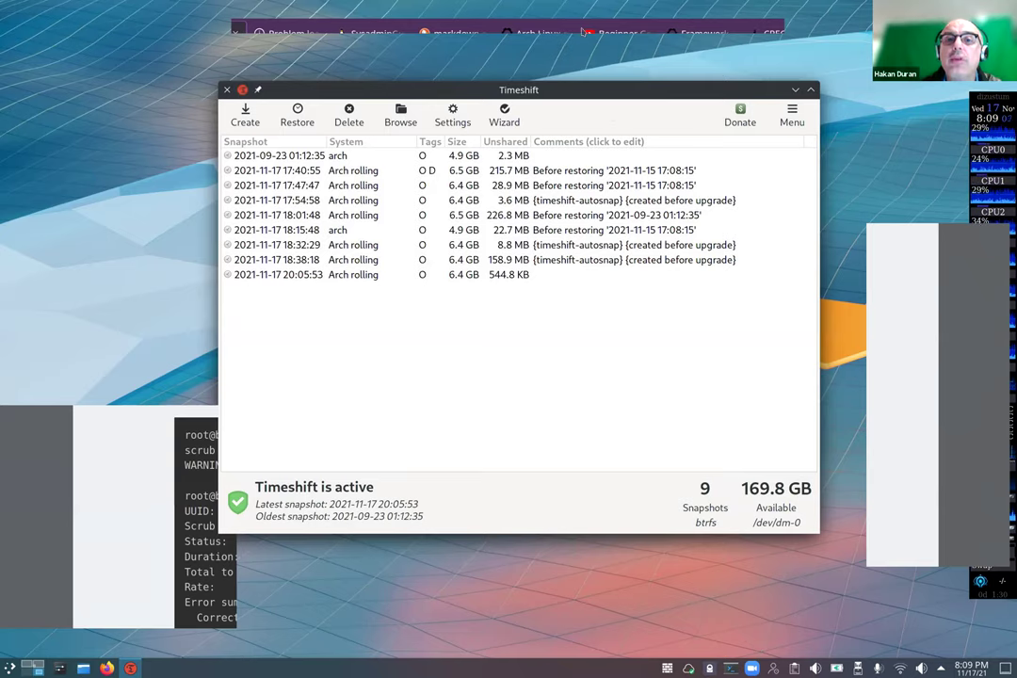
Step: Share the terminal window in Zoom and examine the snapshot and send commands of the btrfsdifbkup.sh script
click(502, 36)
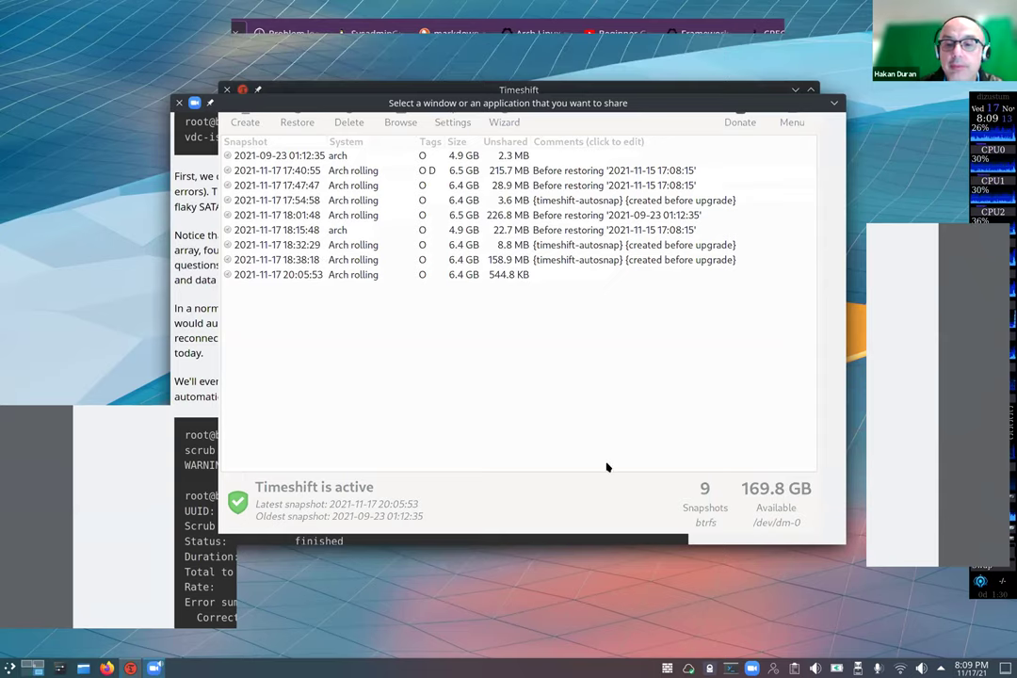
click(822, 544)
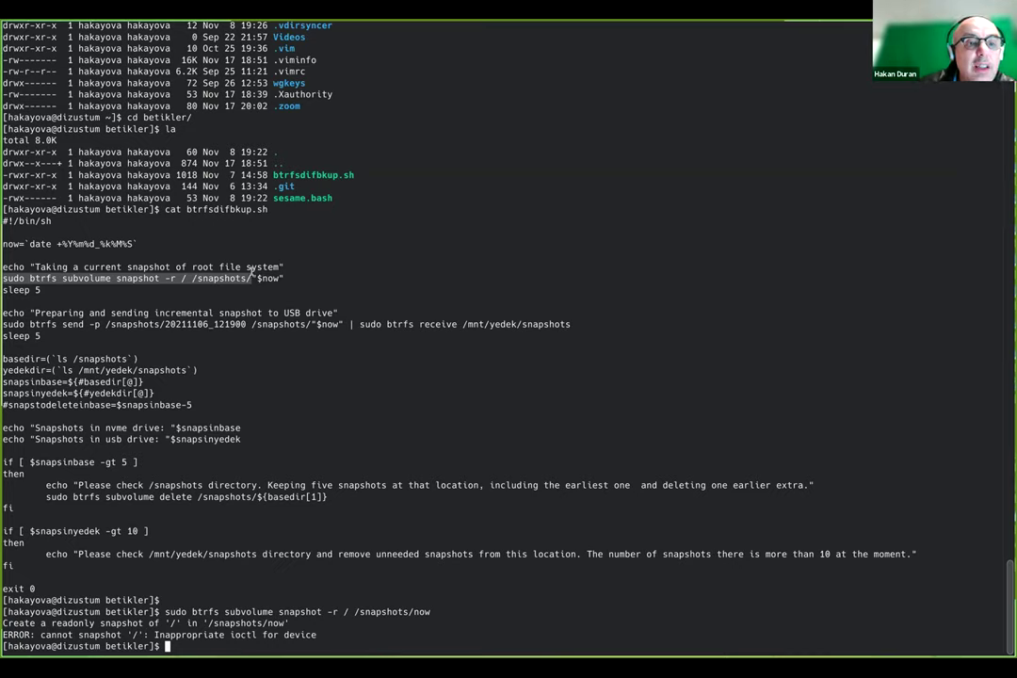
click(208, 240)
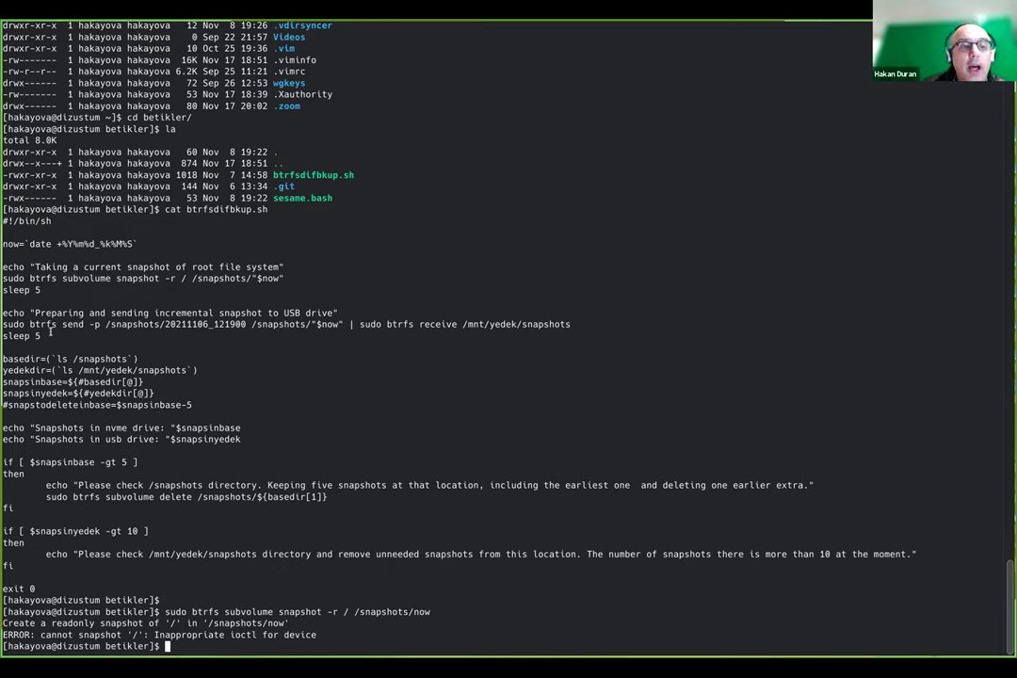
drag(43, 335, 2, 336)
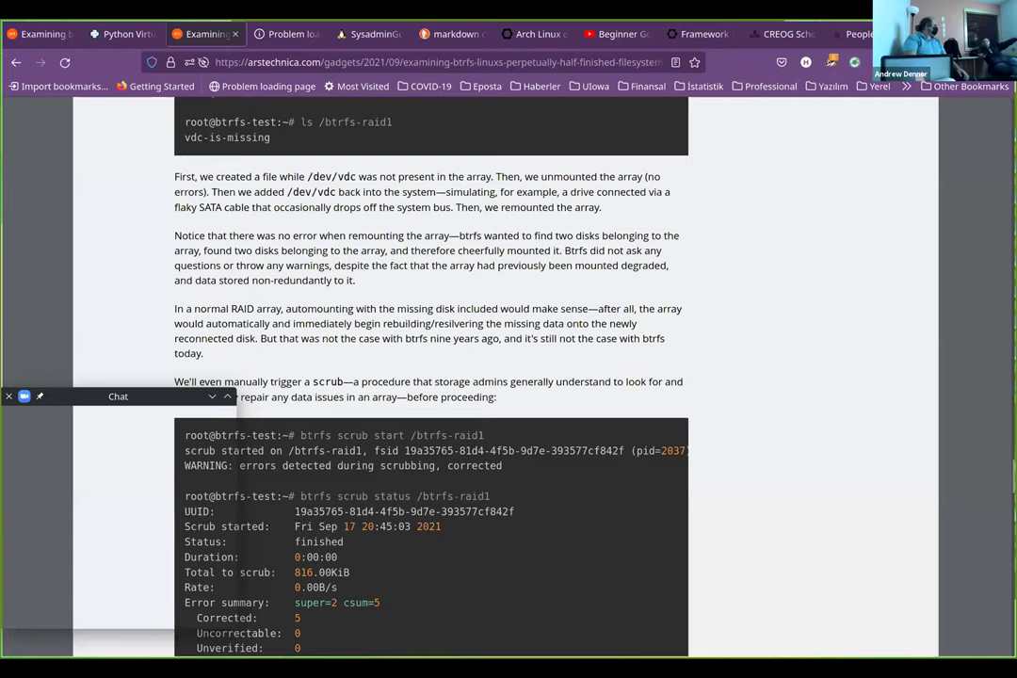
Step: Open frame.work in a new Firefox tab and look through the home page down to the Blog section
key(ctrl+t)
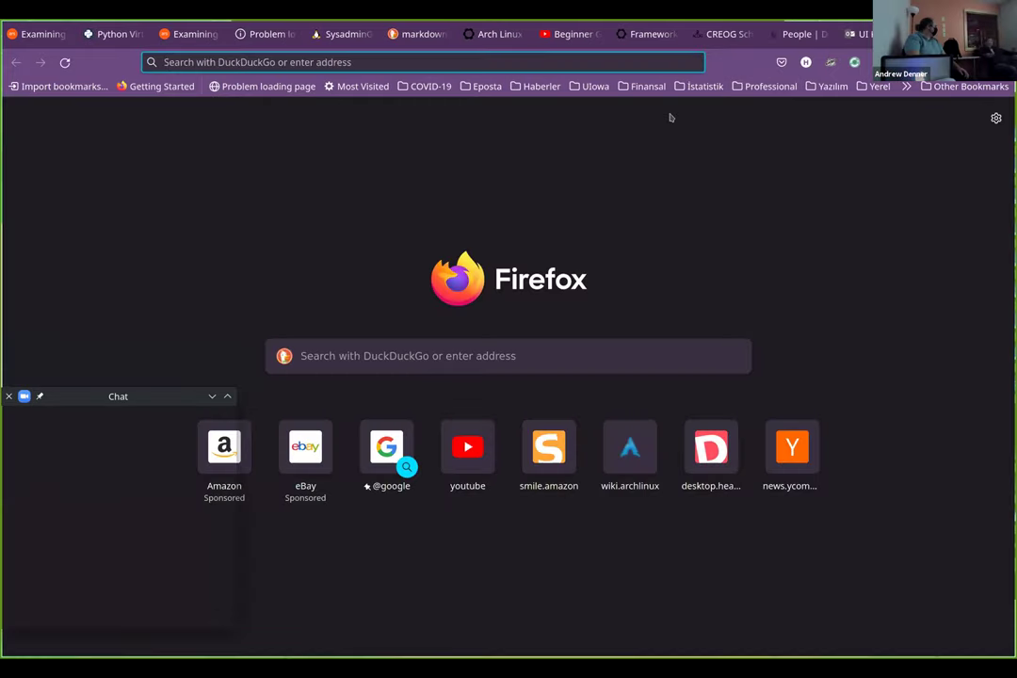
text(frame.work/)
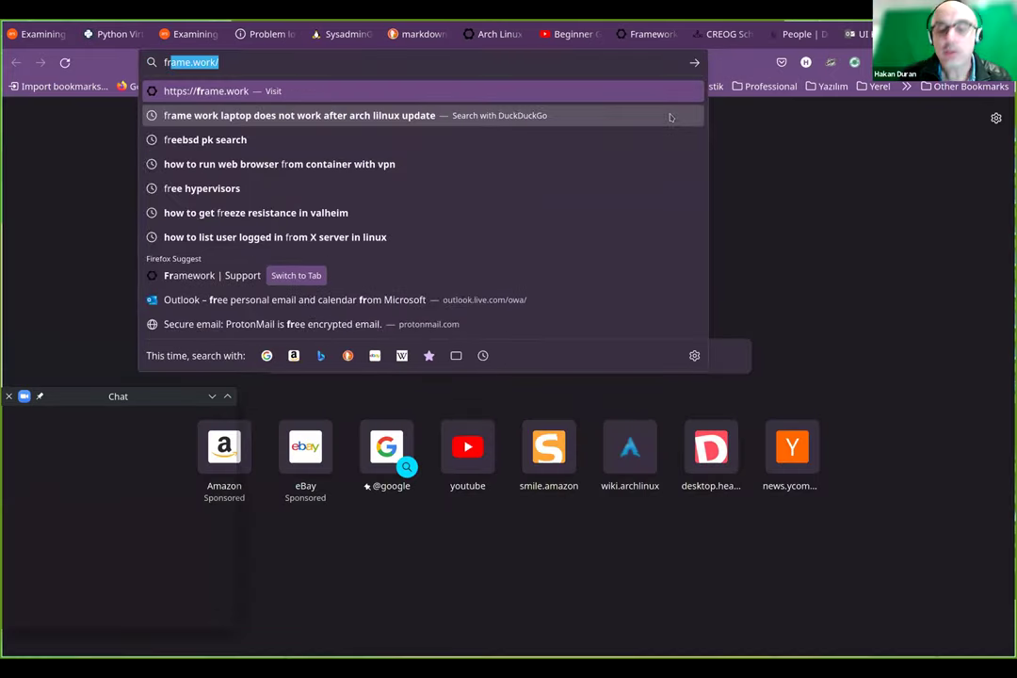
key(Return)
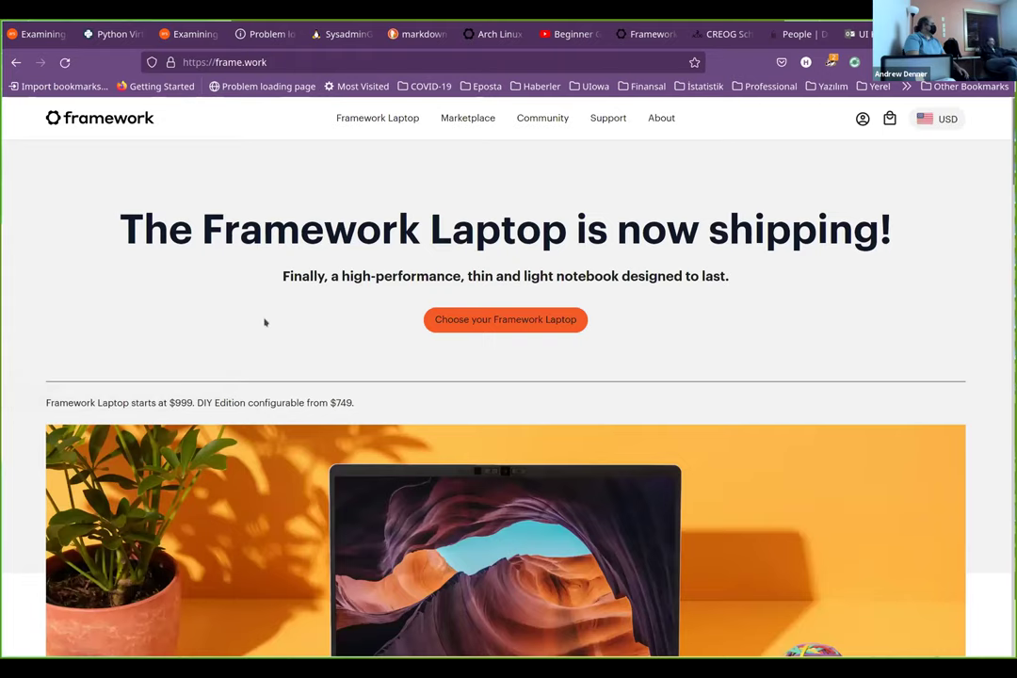
scroll(337, 326, down, 10)
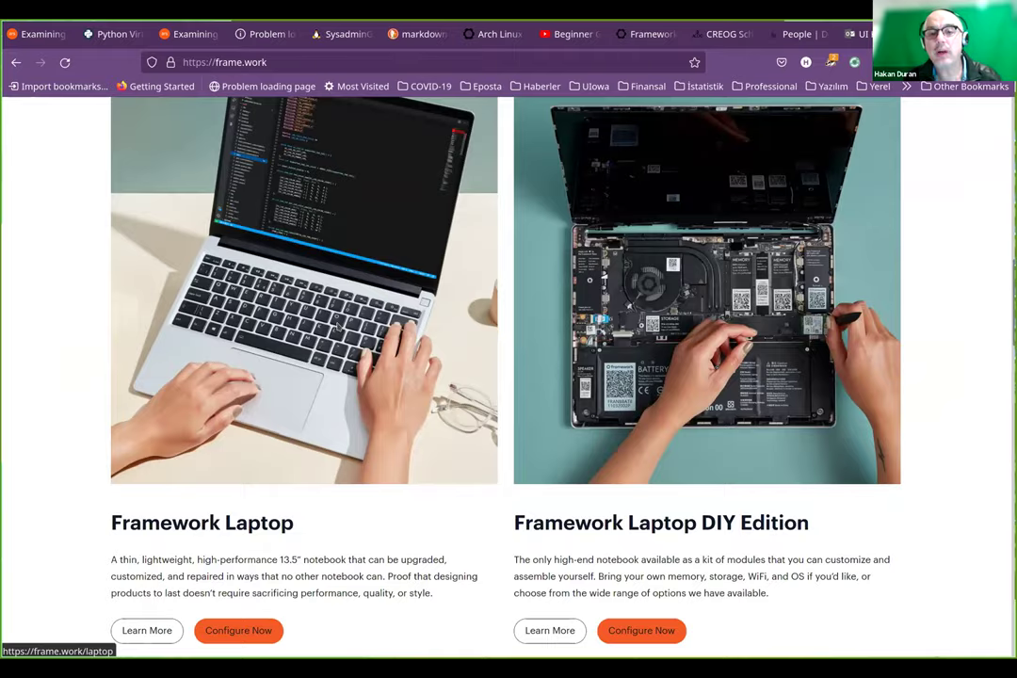
scroll(337, 325, down, 10)
scroll(337, 326, down, 3)
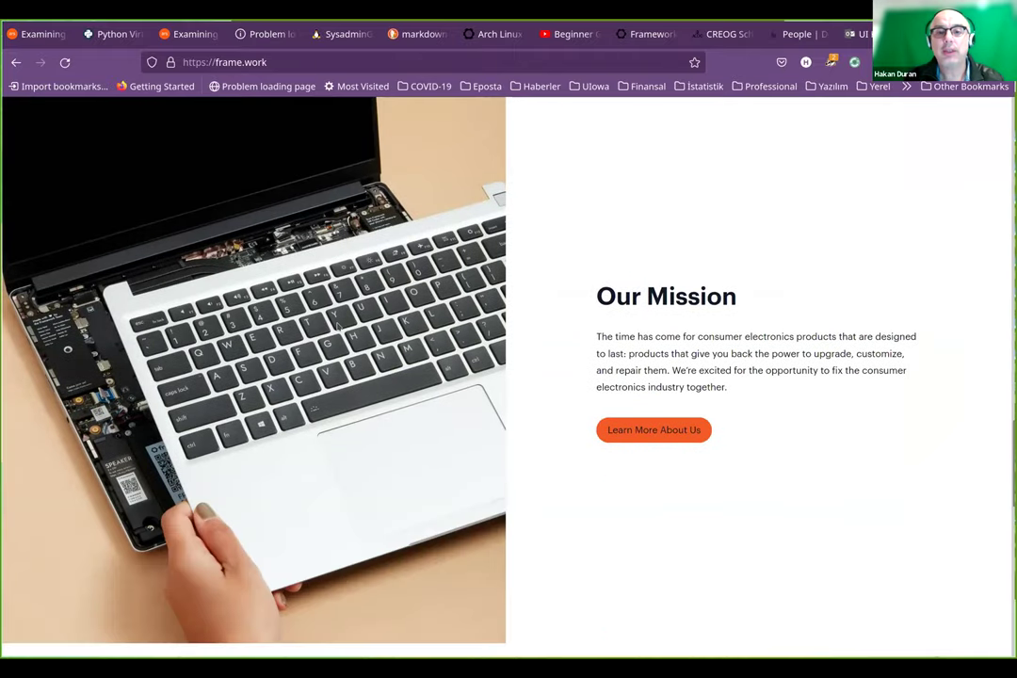
scroll(337, 325, down, 8)
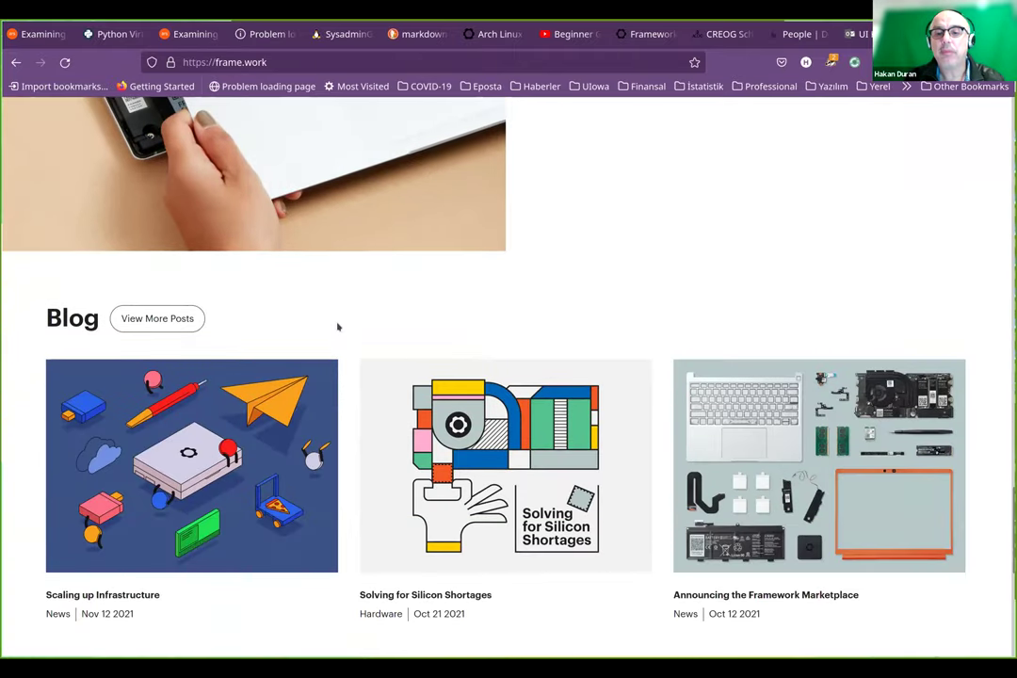